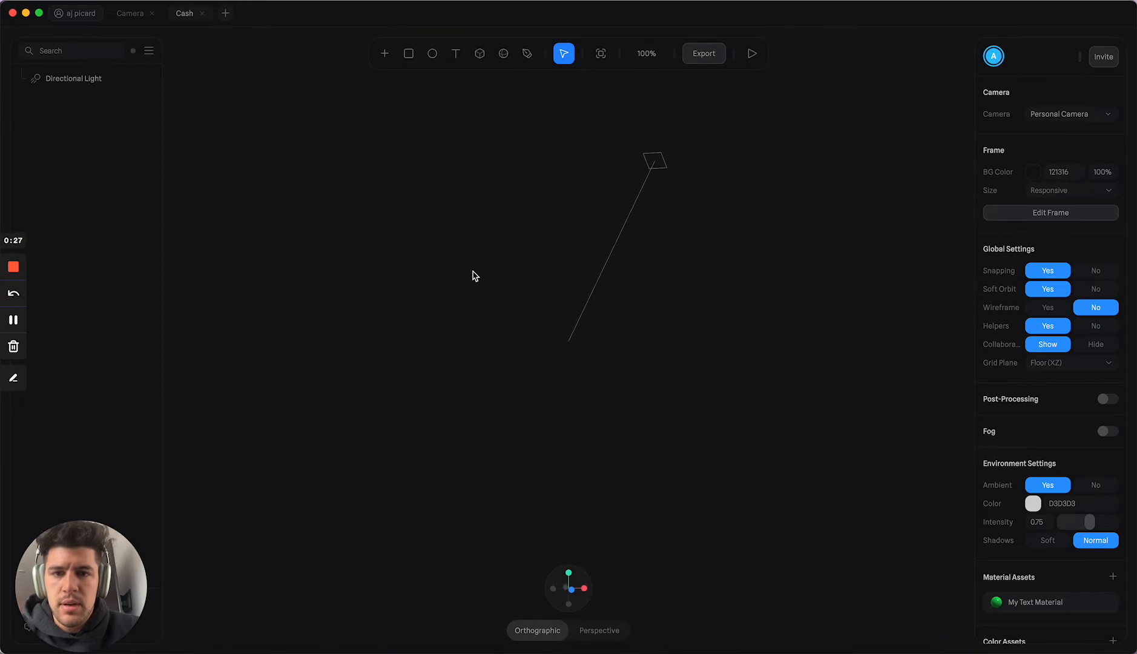
Step: Draw a small ellipse about 10 by 4 in size on the floor plane near the scene's origin
left_click_drag(505, 309, 514, 291, "alt")
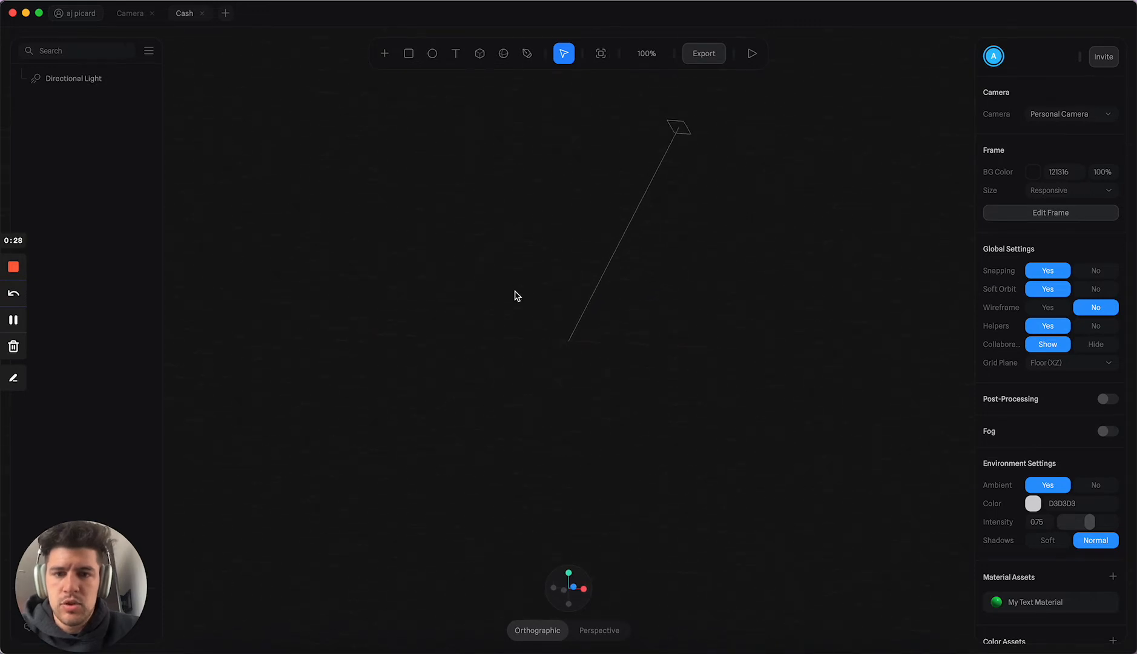
left_click(384, 53)
scroll(457, 224, "down", 2)
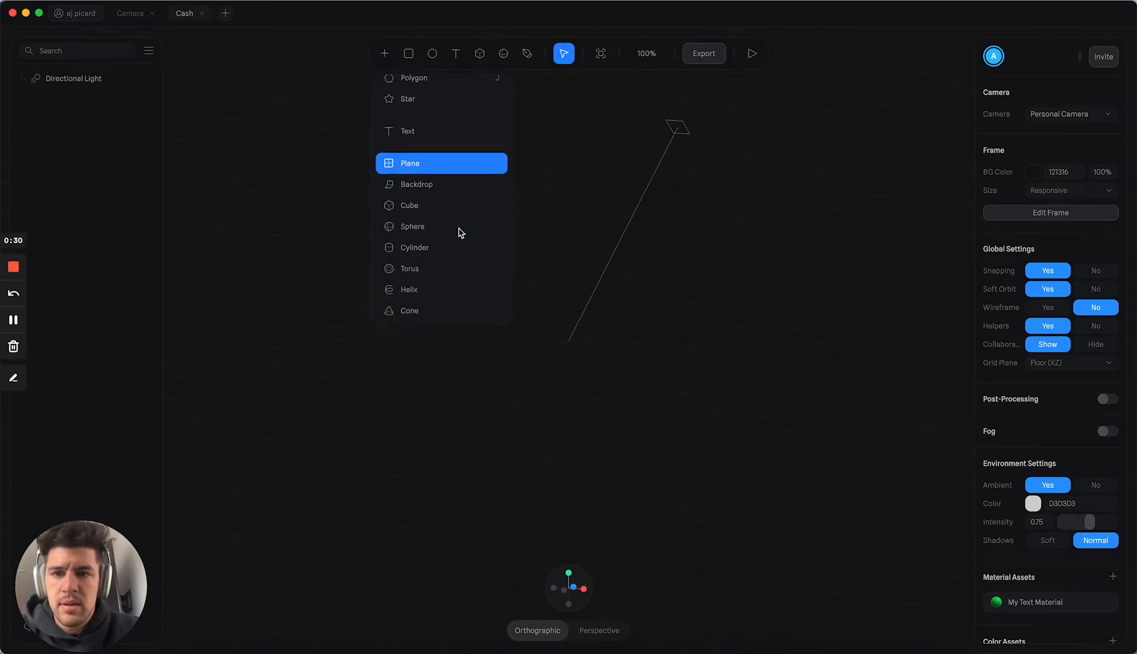
scroll(460, 232, "down", 2)
scroll(461, 231, "up", 2)
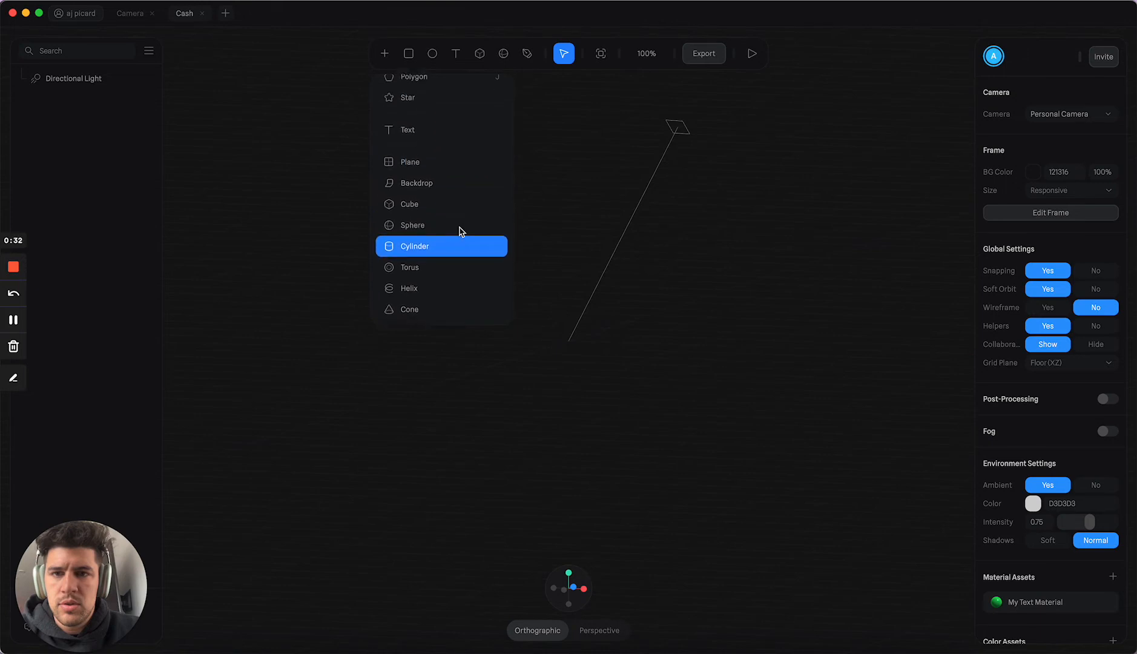
scroll(459, 231, "up", 4)
left_click(444, 130)
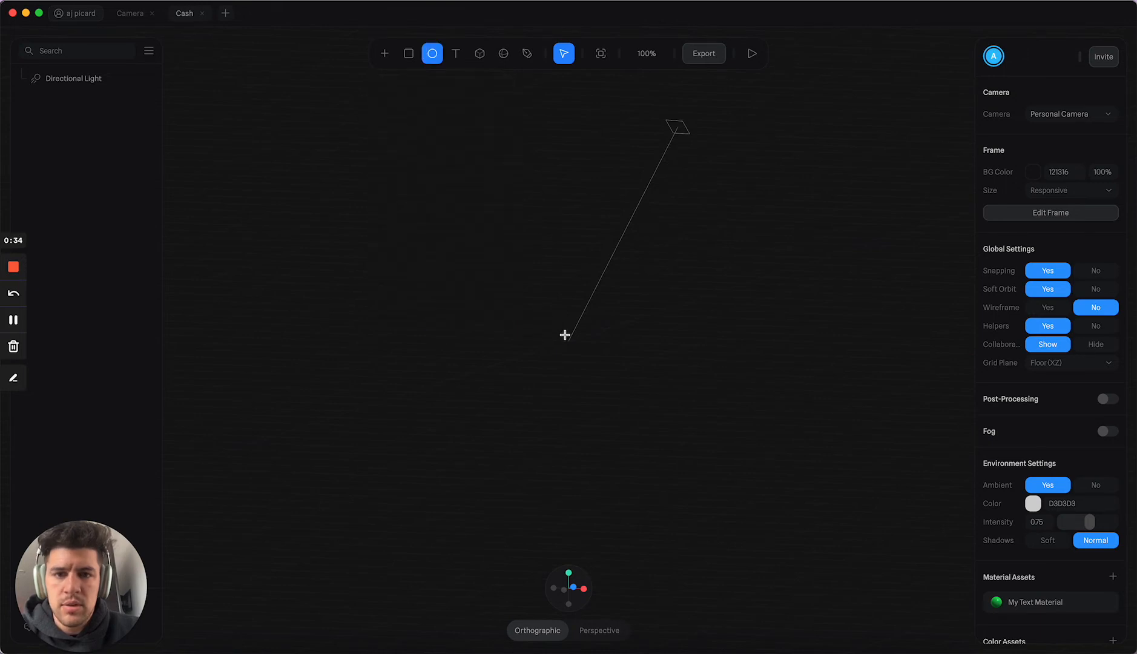
left_click_drag(565, 335, 652, 358)
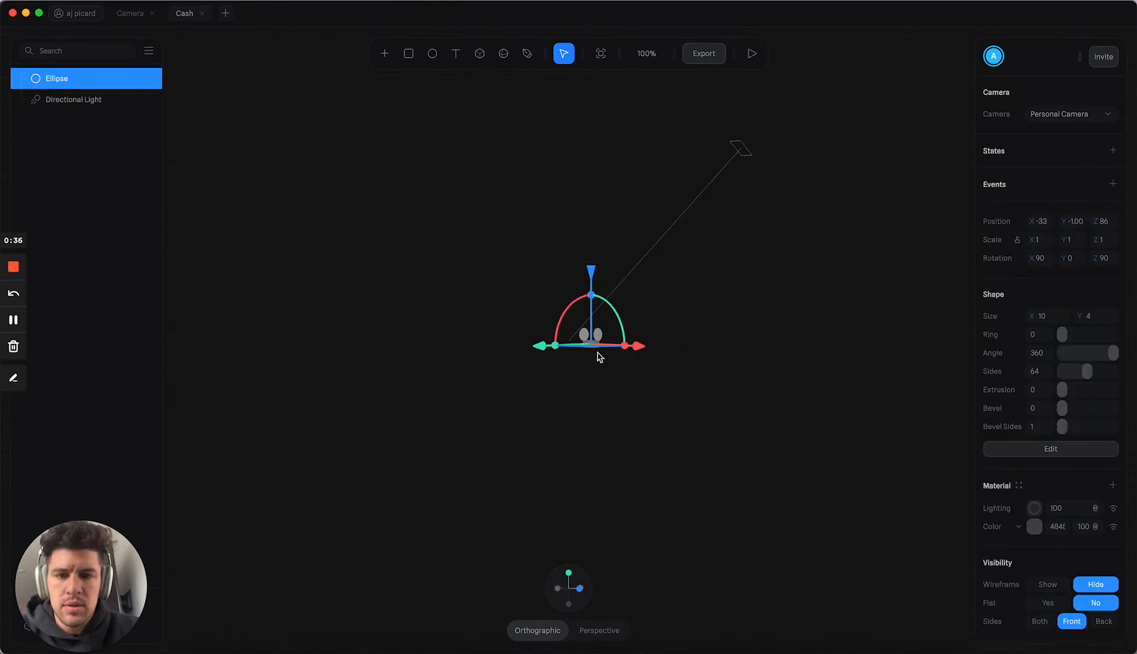
Step: Move the ellipse to the origin by setting its X and Z position to 0
scroll(598, 352, "up", 10)
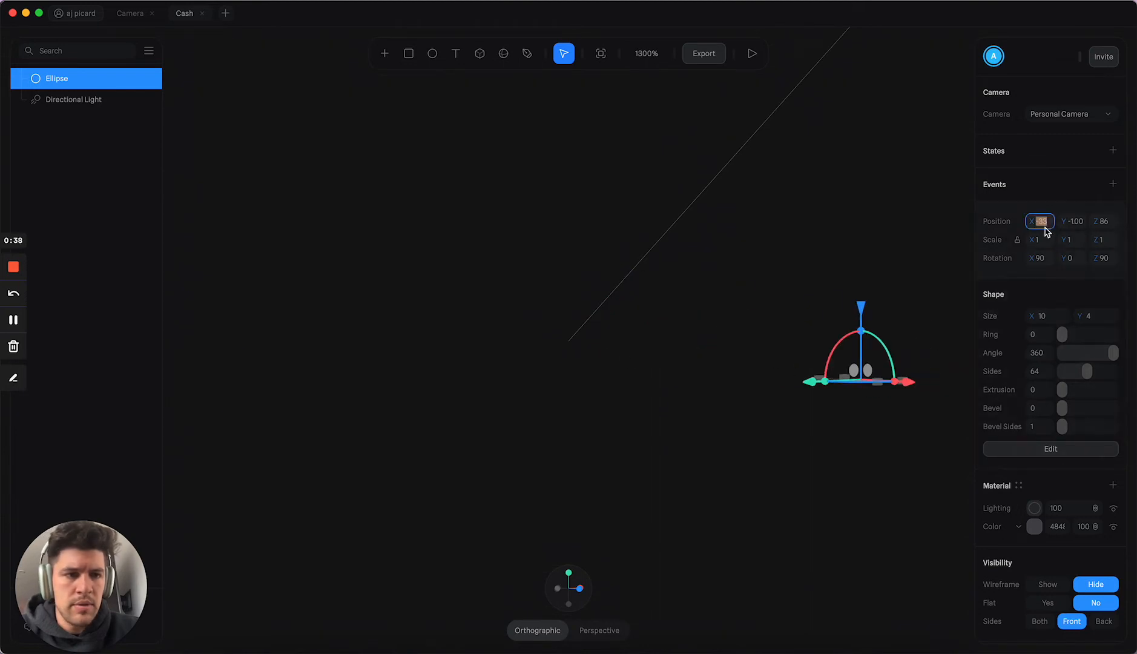
type("0")
key("Tab")
type("0")
key("Tab")
type("0")
key("Return")
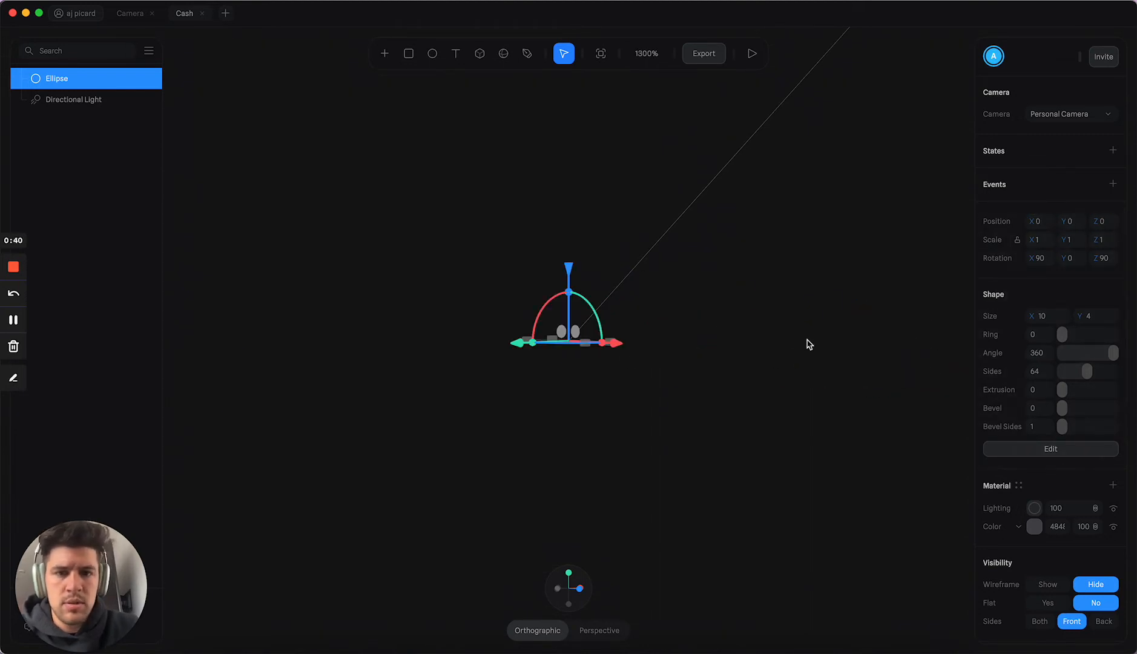
Step: Reset the camera and scale the ellipse up to about 6.74 on X, 11.76 on Y and 6.74 on Z
left_click(617, 410)
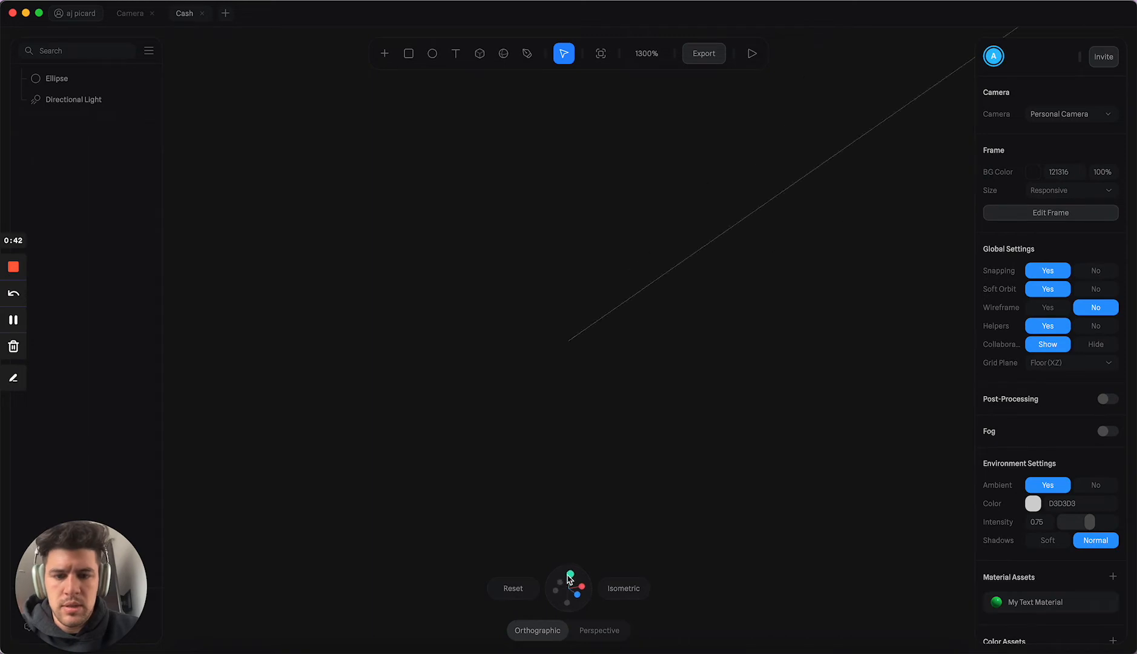
left_click(513, 588)
left_click_drag(491, 271, 649, 404)
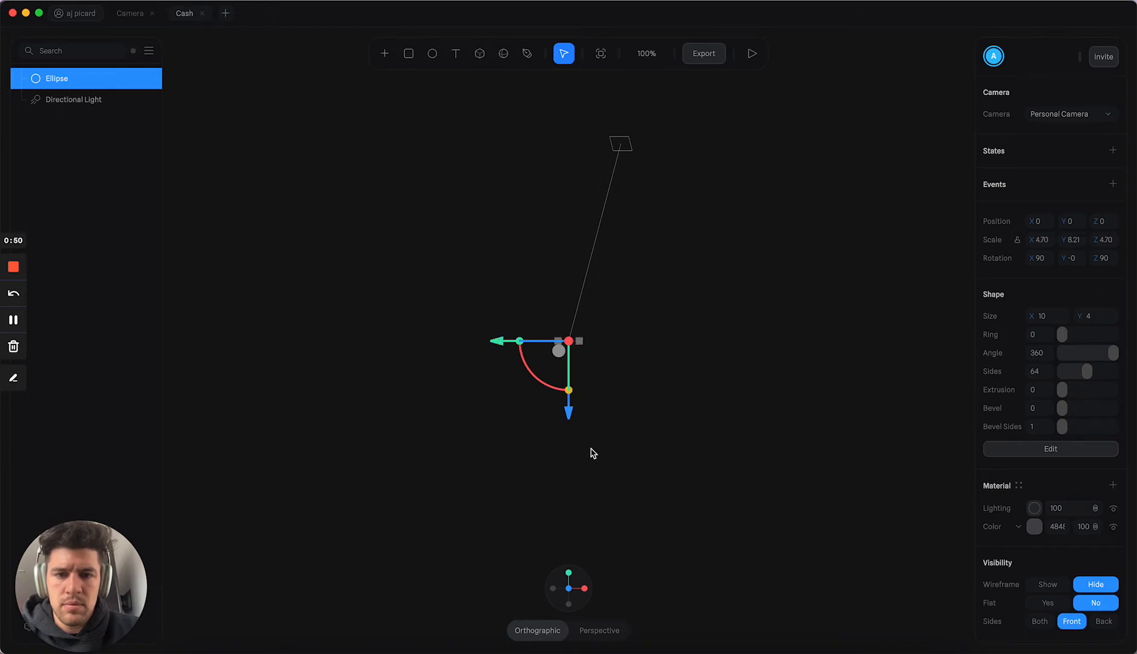
left_click(631, 298)
left_click_drag(631, 297, 630, 356, "alt")
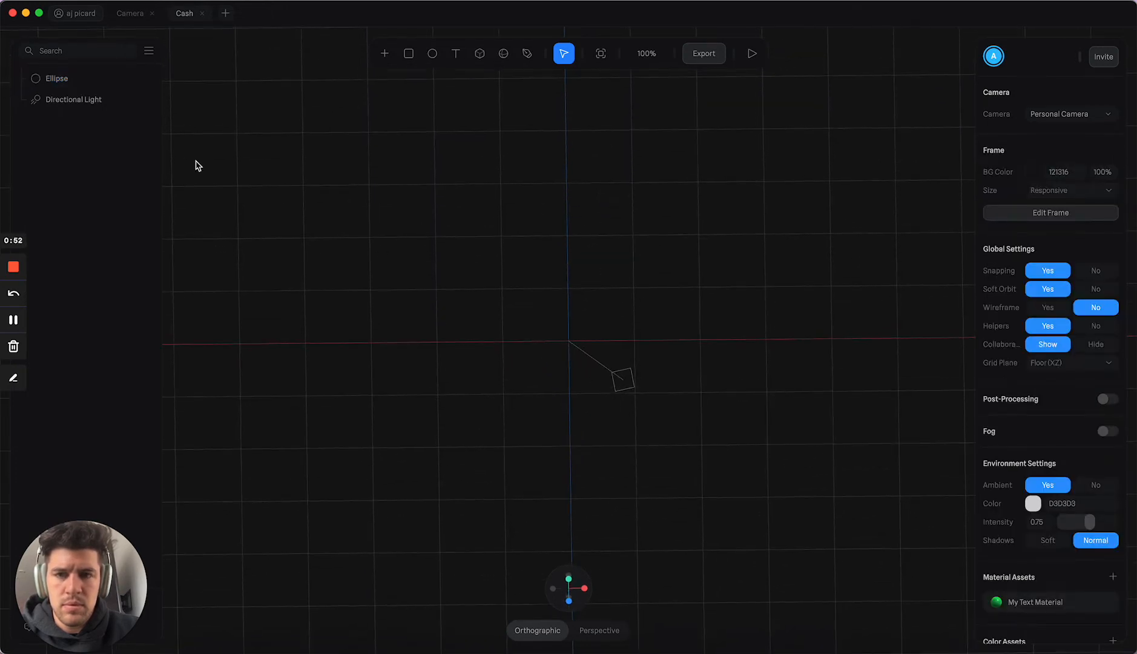
Step: Change the ellipse's material color to a pale lavender
left_click(66, 86)
left_click(1035, 527)
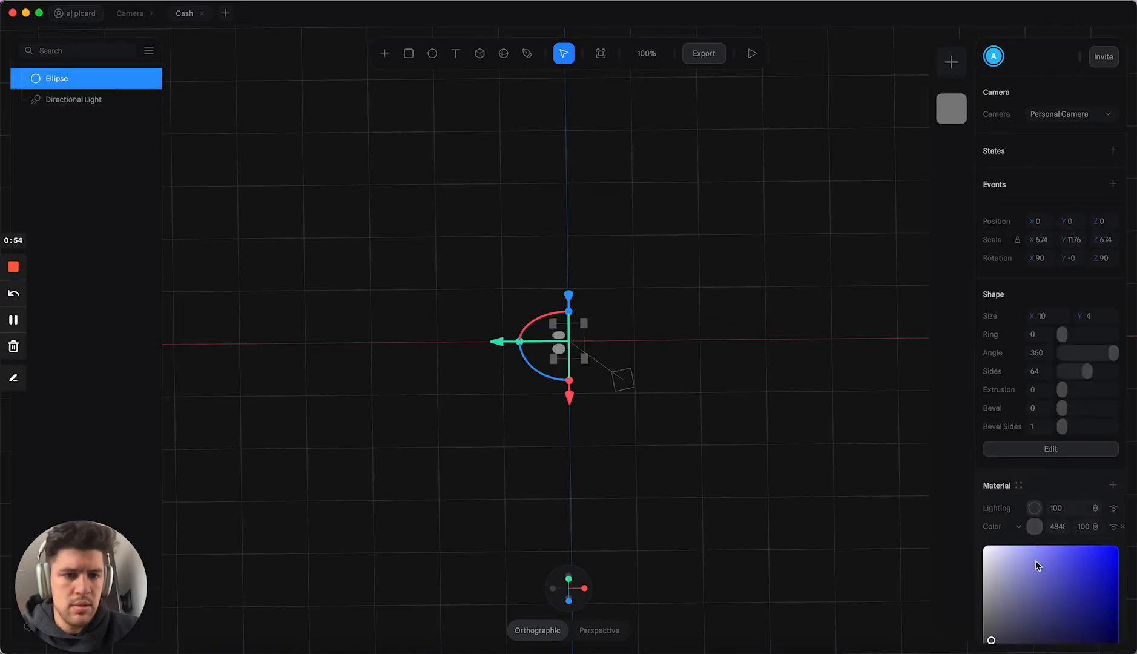
left_click_drag(994, 551, 998, 555)
left_click(783, 380)
left_click_drag(783, 380, 673, 332, "alt")
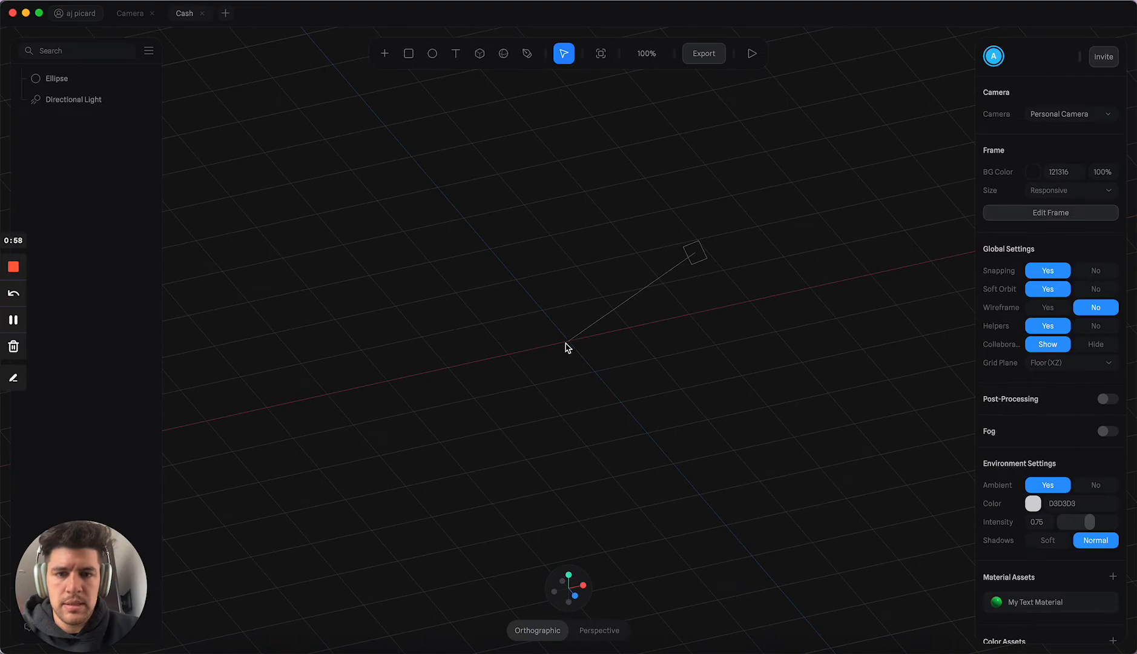
Step: Reload the application and reopen the Cash file
key("super+r")
left_click(599, 368)
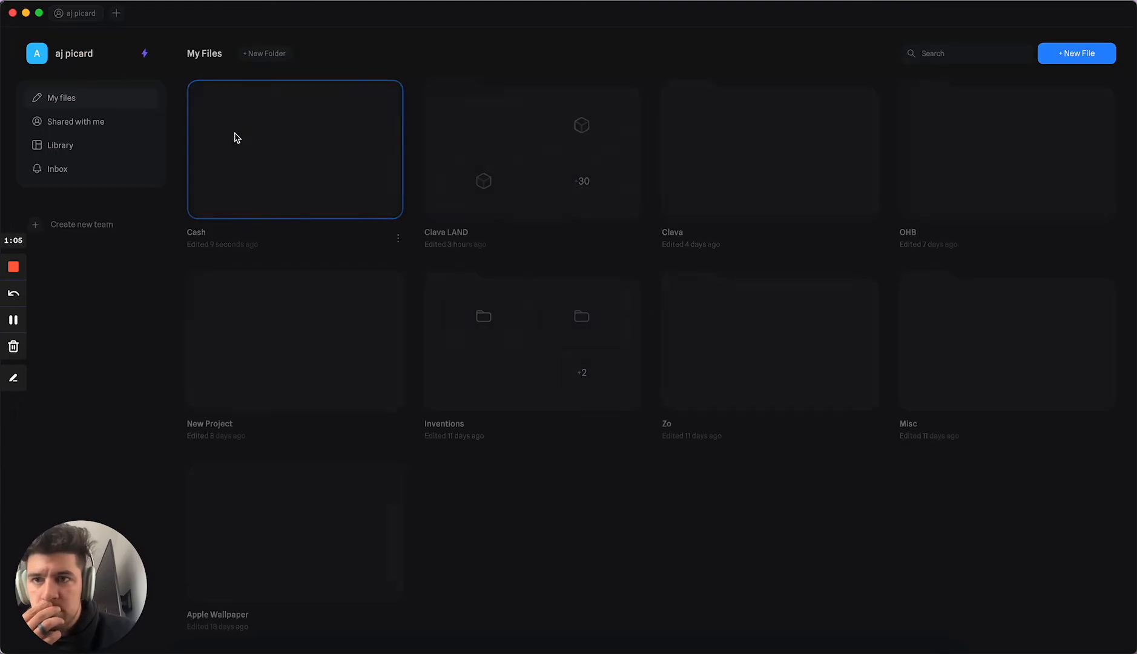
left_click(274, 143)
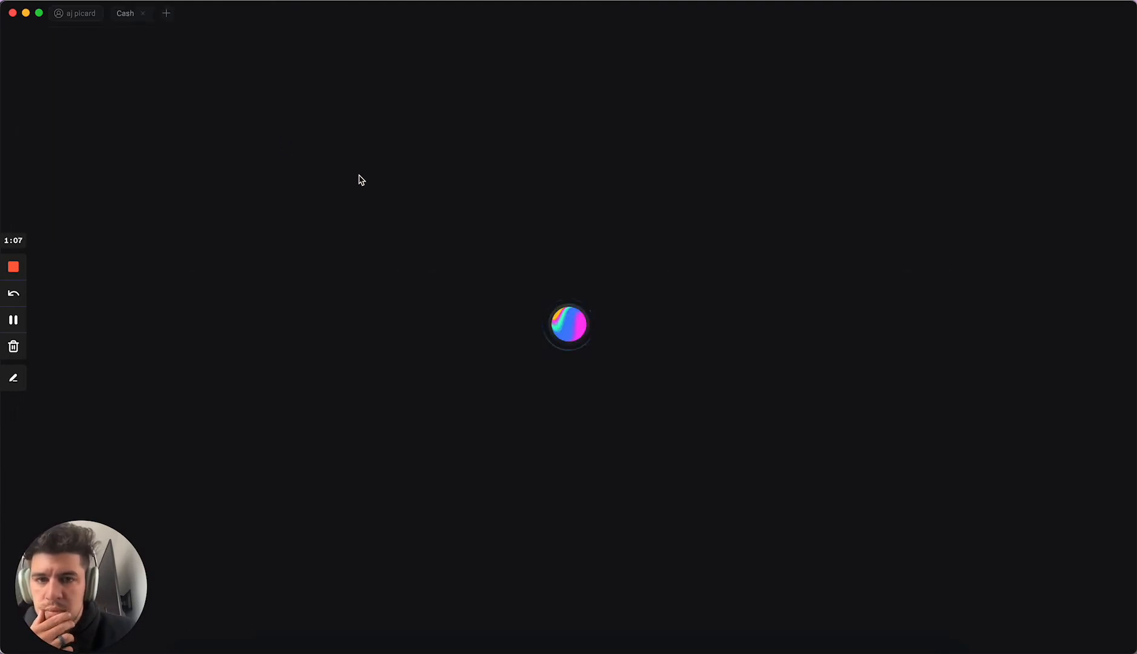
Step: Delete the existing ellipse and place a new 100 by 100 ellipse on the floor plane near the origin
left_click(78, 78)
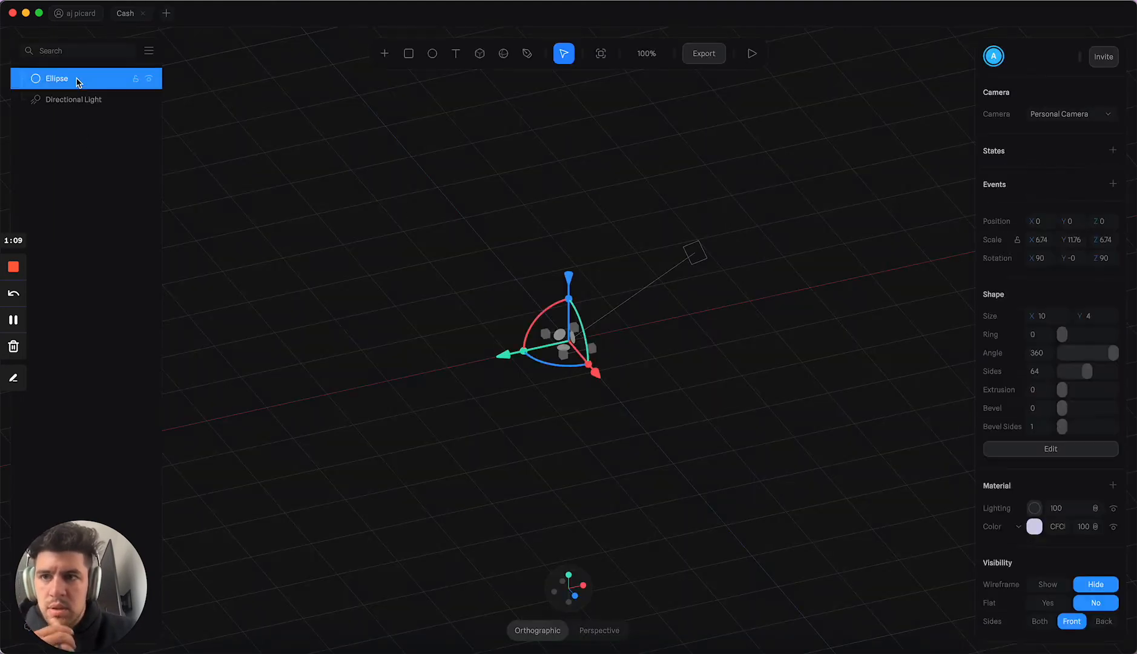
key("Delete")
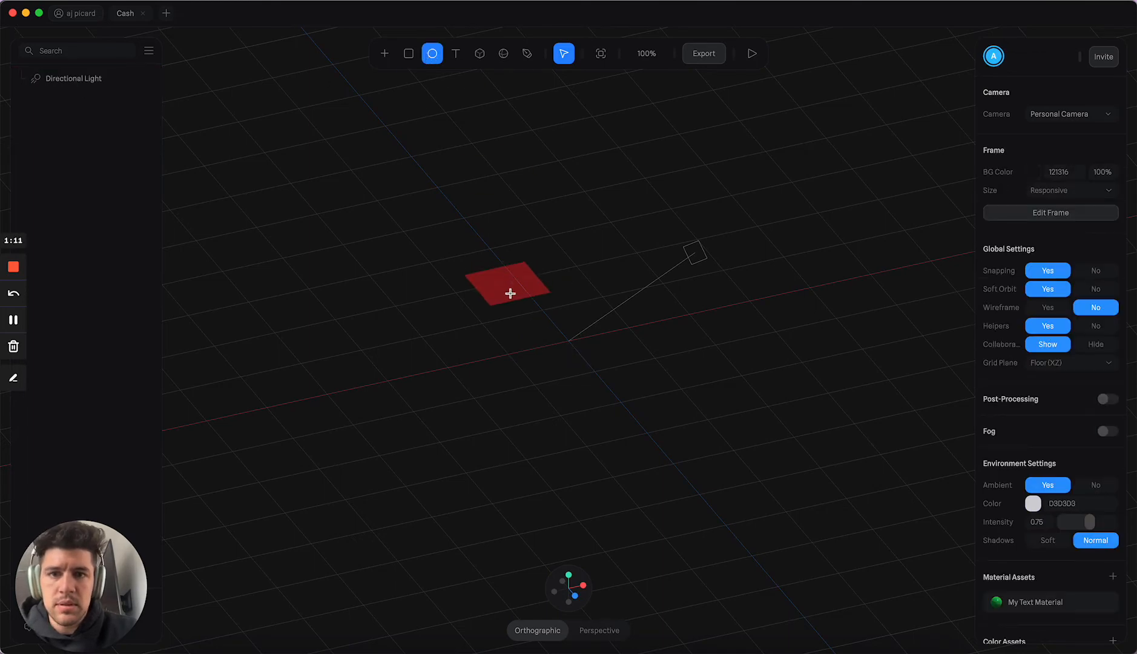
left_click(560, 339)
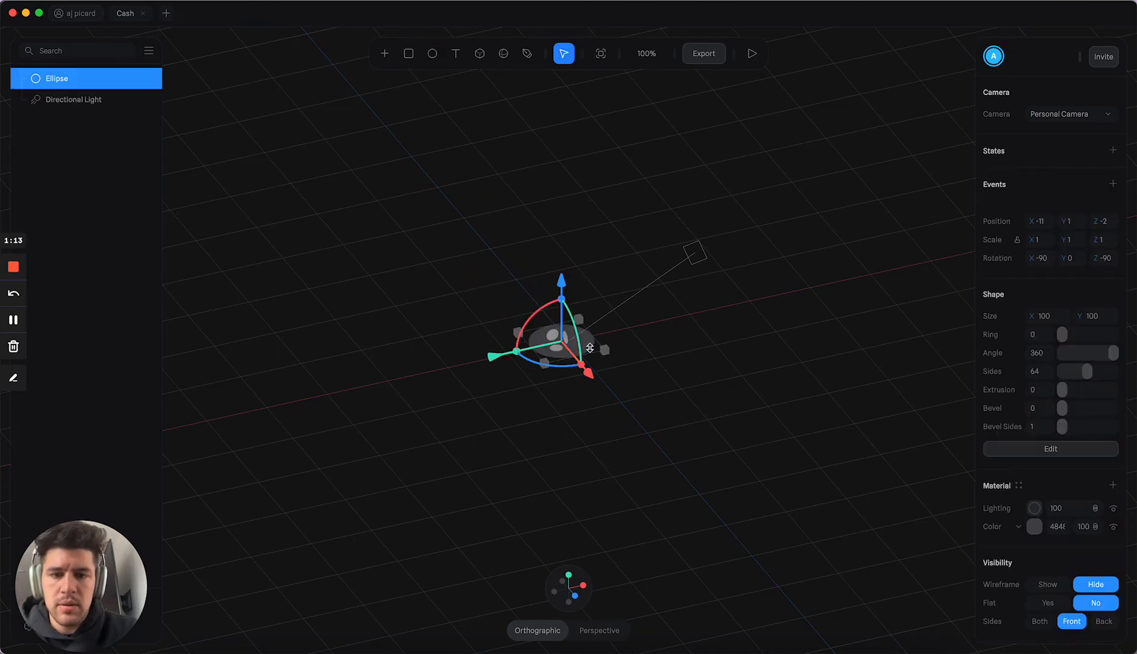
scroll(590, 347, "up", 10)
scroll(592, 343, "down", 5)
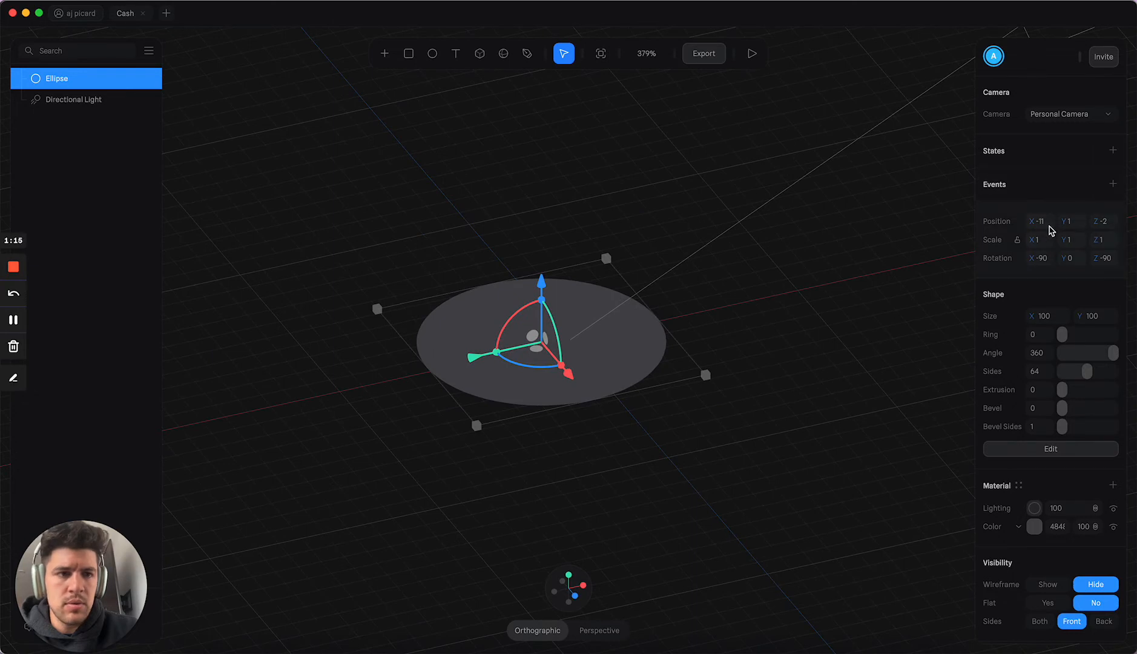
Step: Center the new ellipse on the origin by setting its X, Y and Z position to 0
key("Tab")
type("0")
key("Tab")
type("0")
key("Return")
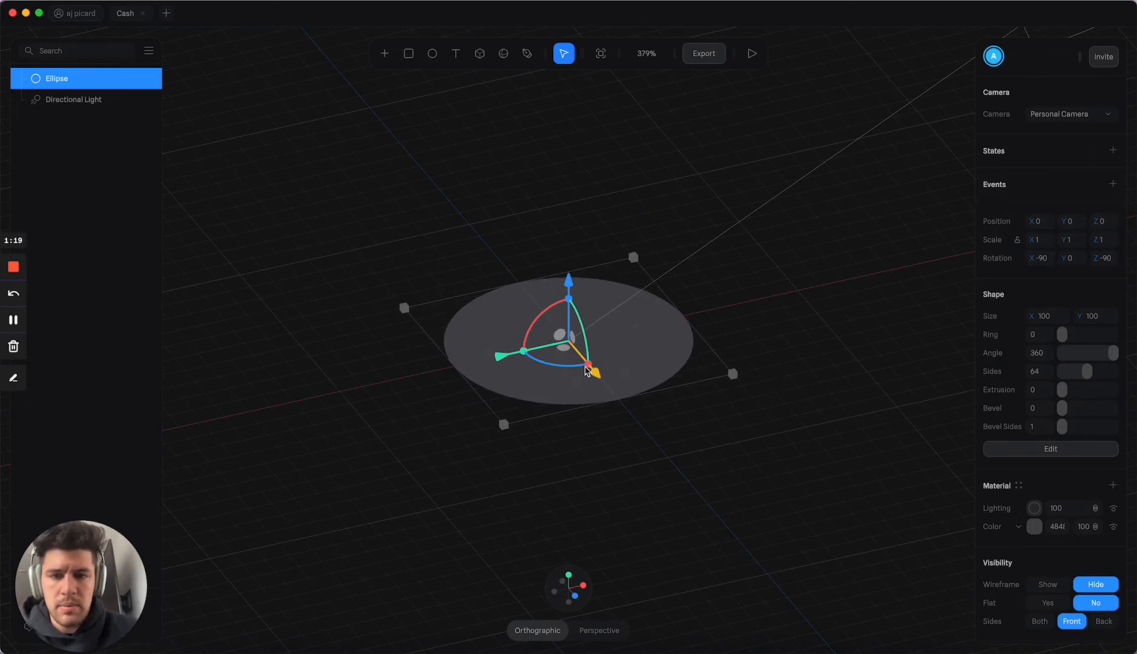
Step: Scale the ellipse up uniformly to about 2.05 on all three axes
left_click_drag(584, 366, 588, 368)
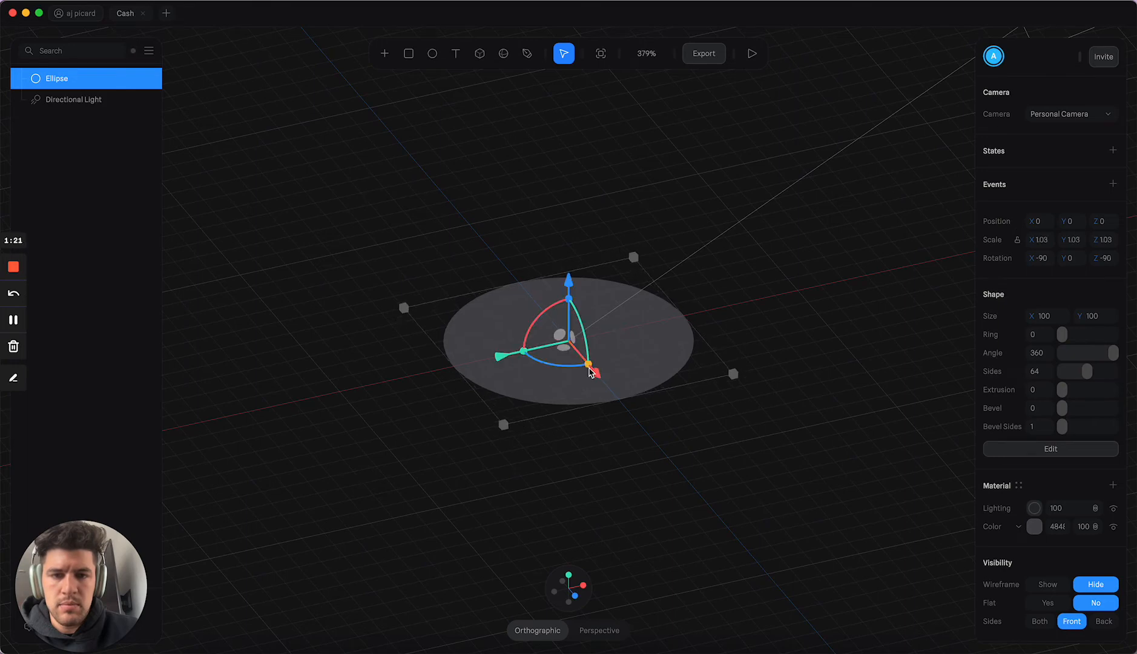
scroll(639, 411, "up", 4)
scroll(647, 411, "down", 10)
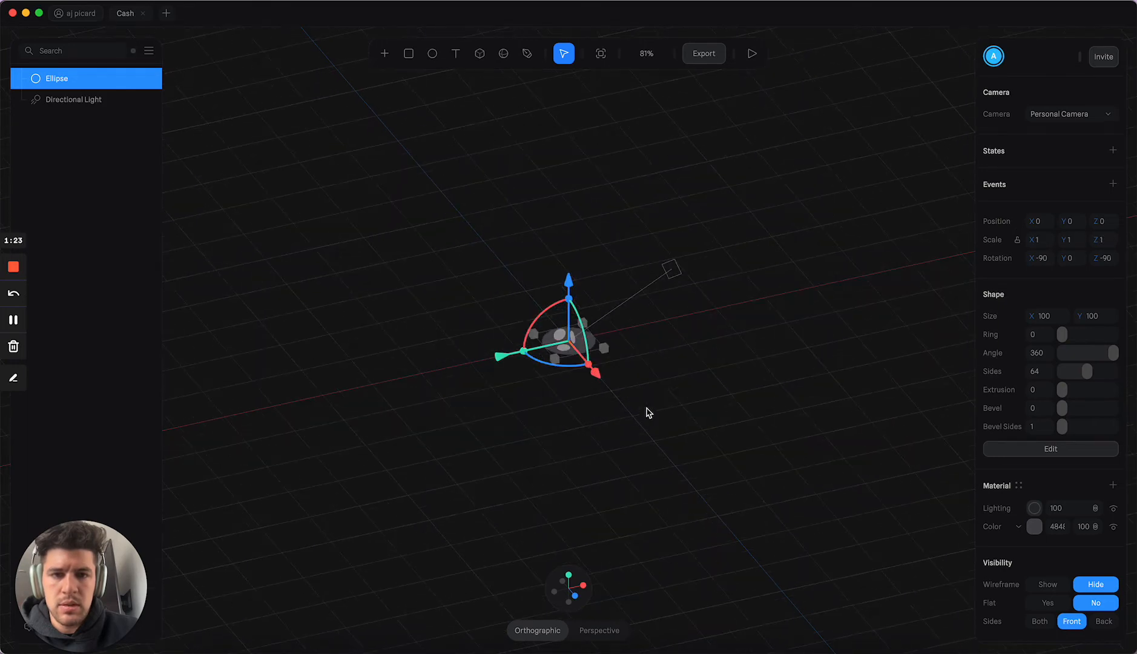
left_click_drag(583, 371, 613, 395)
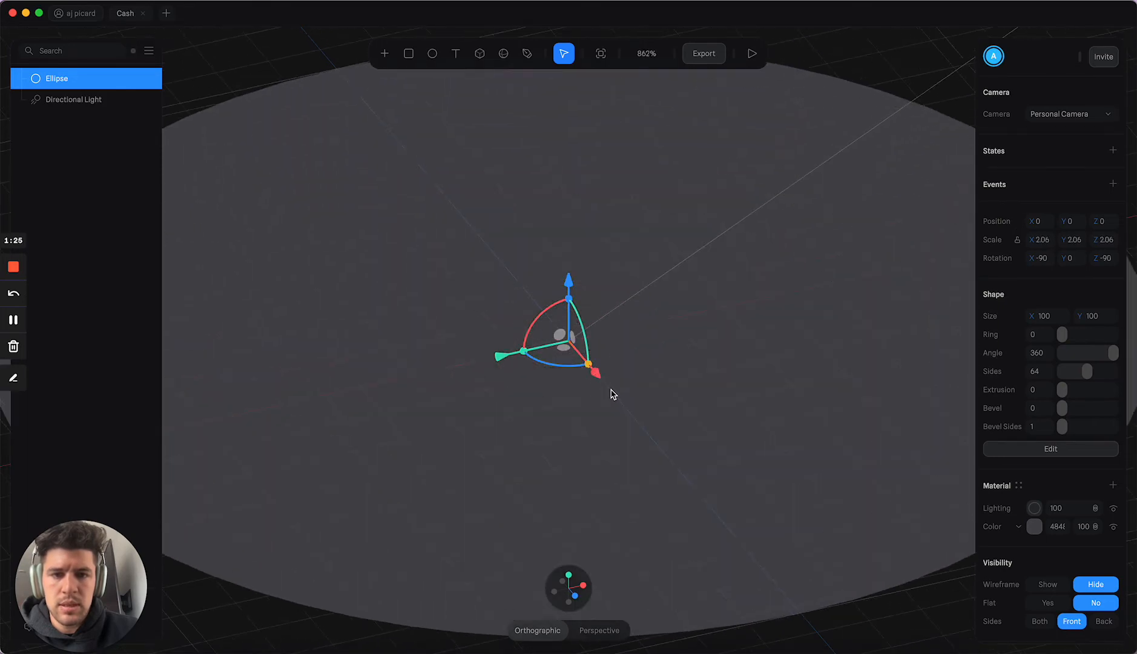
scroll(612, 394, "down", 5)
scroll(612, 394, "up", 3)
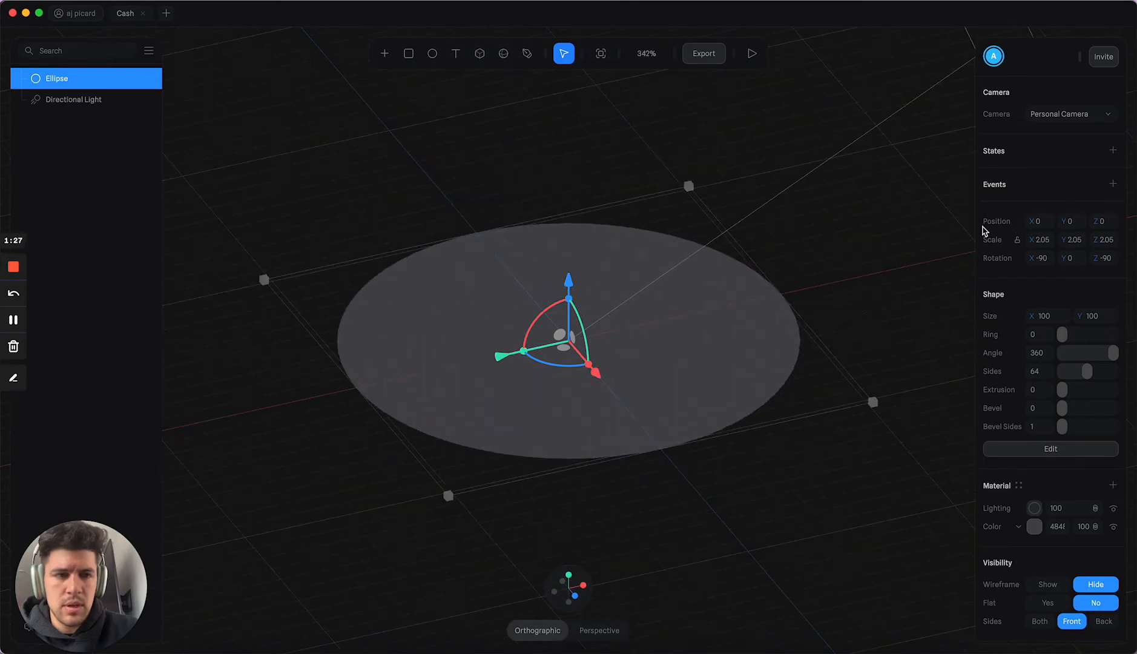
Step: Stand the ellipse upright with an X rotation of 0 and raise it to about 3.53 on Y
left_click_drag(625, 306, 706, 281, "alt")
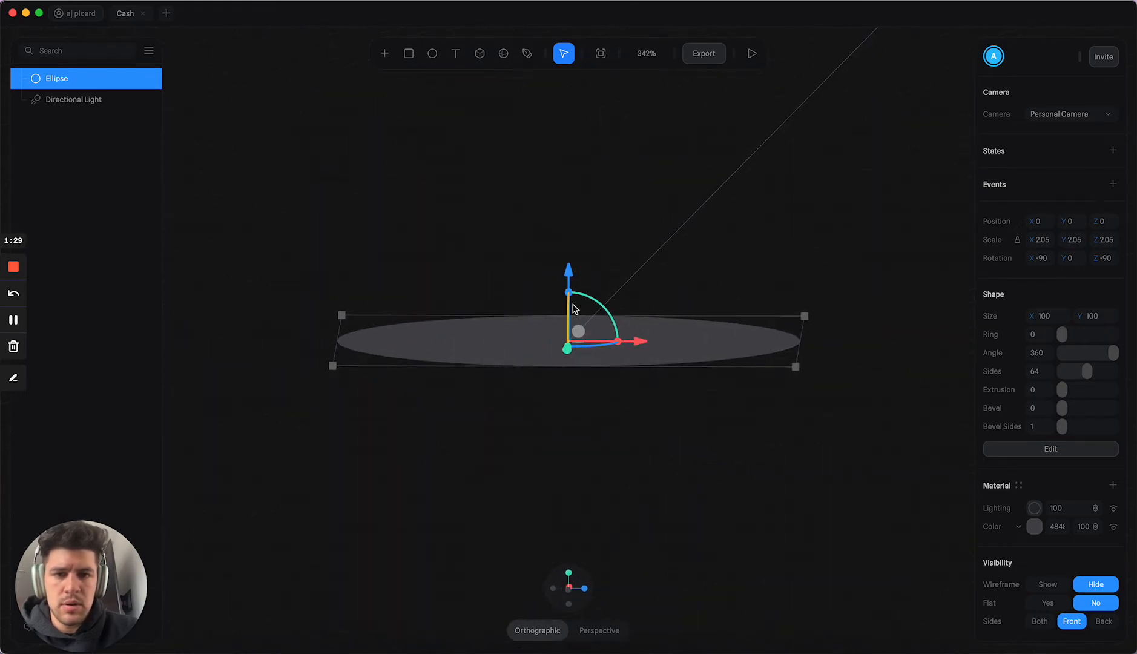
left_click_drag(587, 297, 609, 311)
left_click_drag(693, 280, 570, 267, "alt")
left_click_drag(901, 315, 969, 317, "alt")
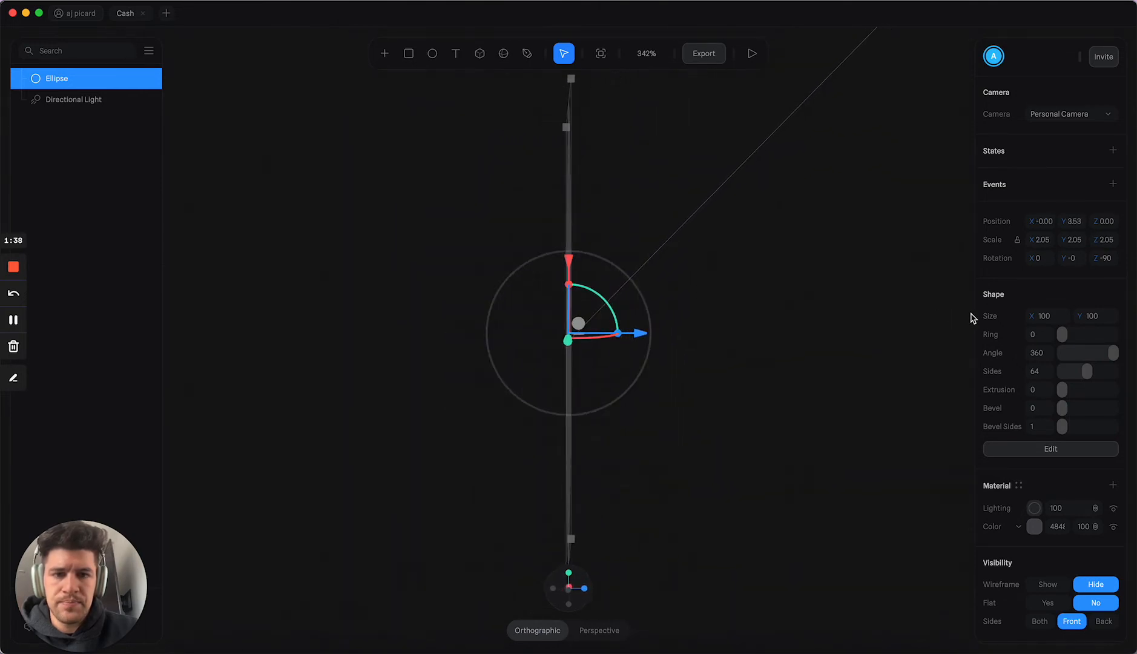
left_click_drag(891, 357, 838, 341, "alt")
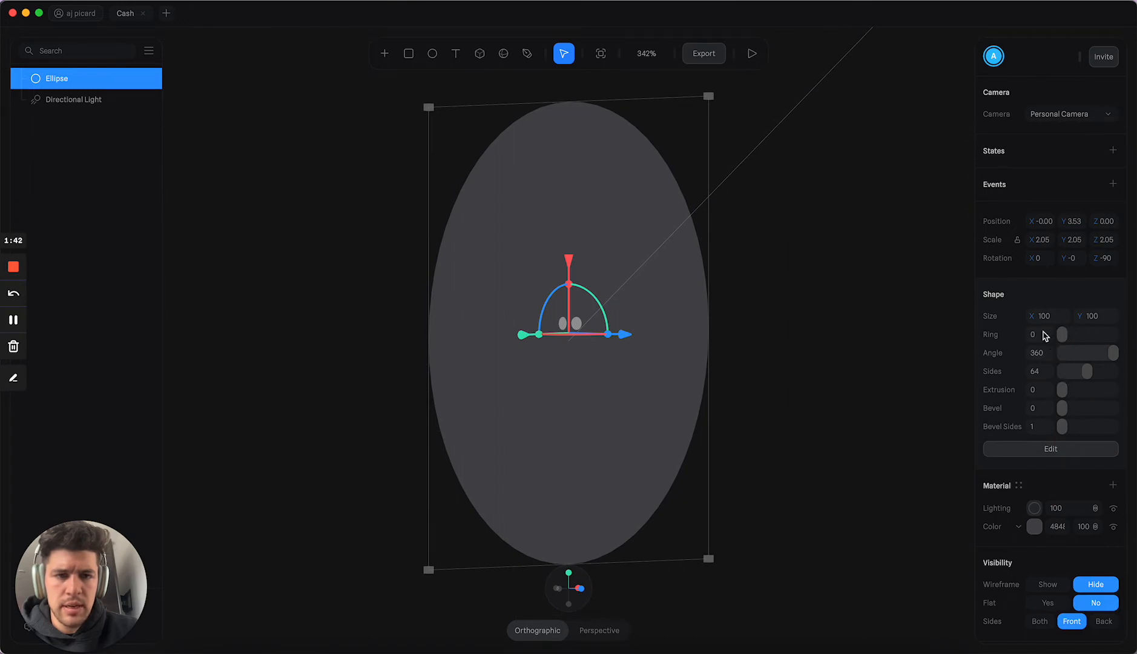
Step: Extrude the ellipse by 31 into a thick disc and move it along Z to about -76
mouse_move(1062, 335)
left_mouse_down()
mouse_move(1095, 333)
mouse_move(1059, 335)
left_mouse_up()
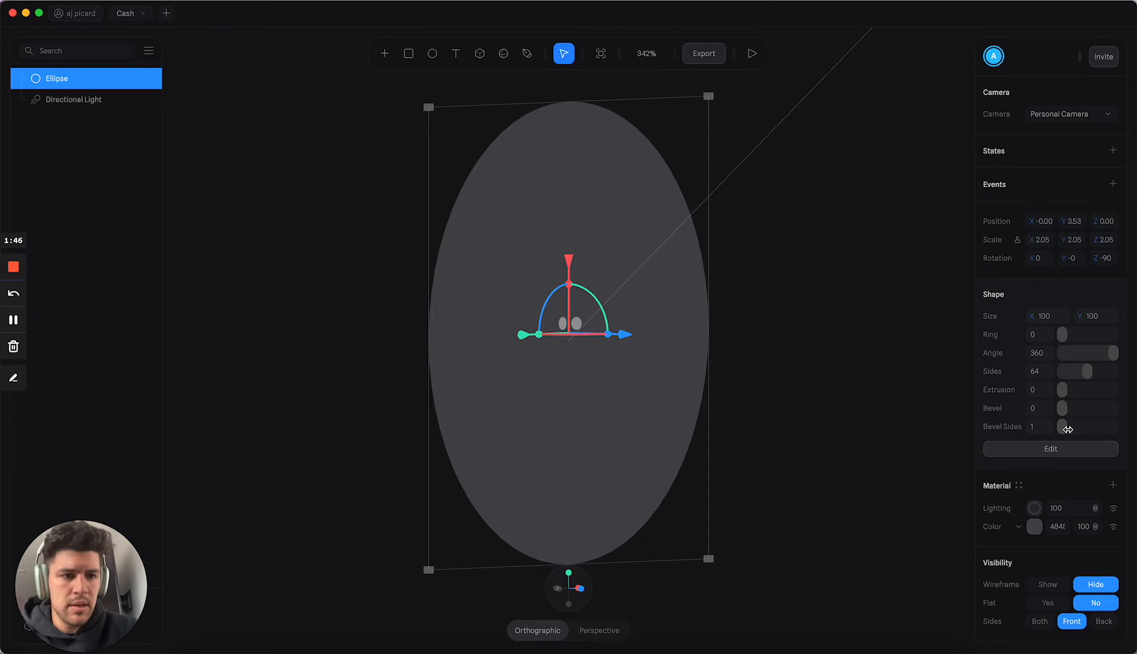
left_click_drag(1064, 393, 1074, 390)
left_click_drag(837, 320, 865, 324, "alt")
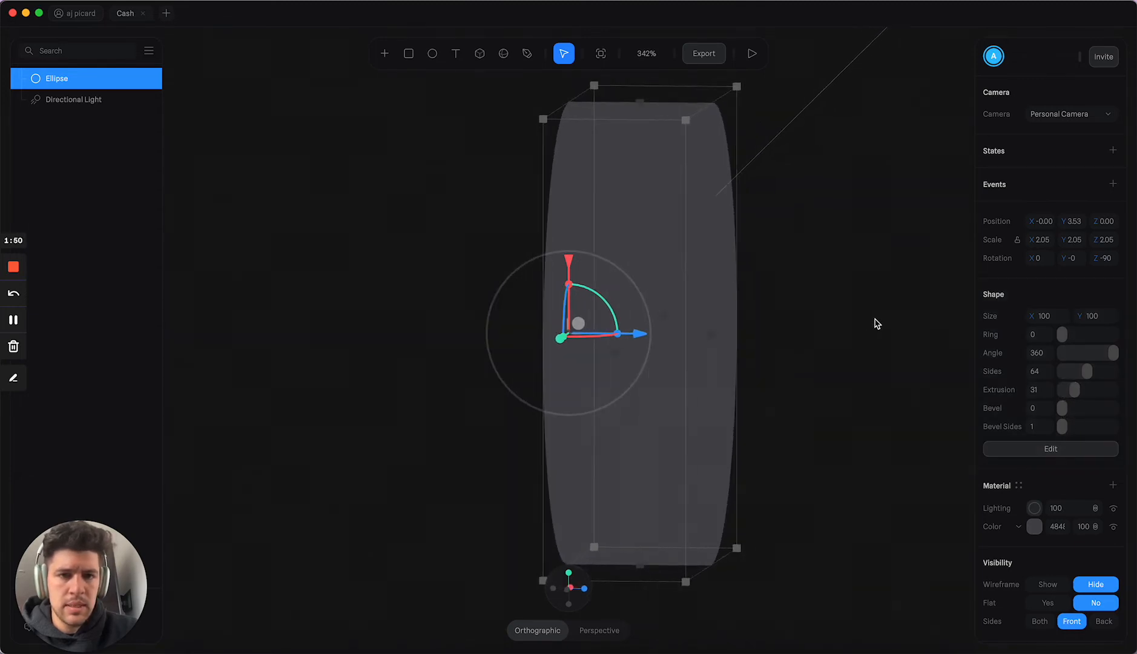
left_click_drag(640, 336, 601, 335)
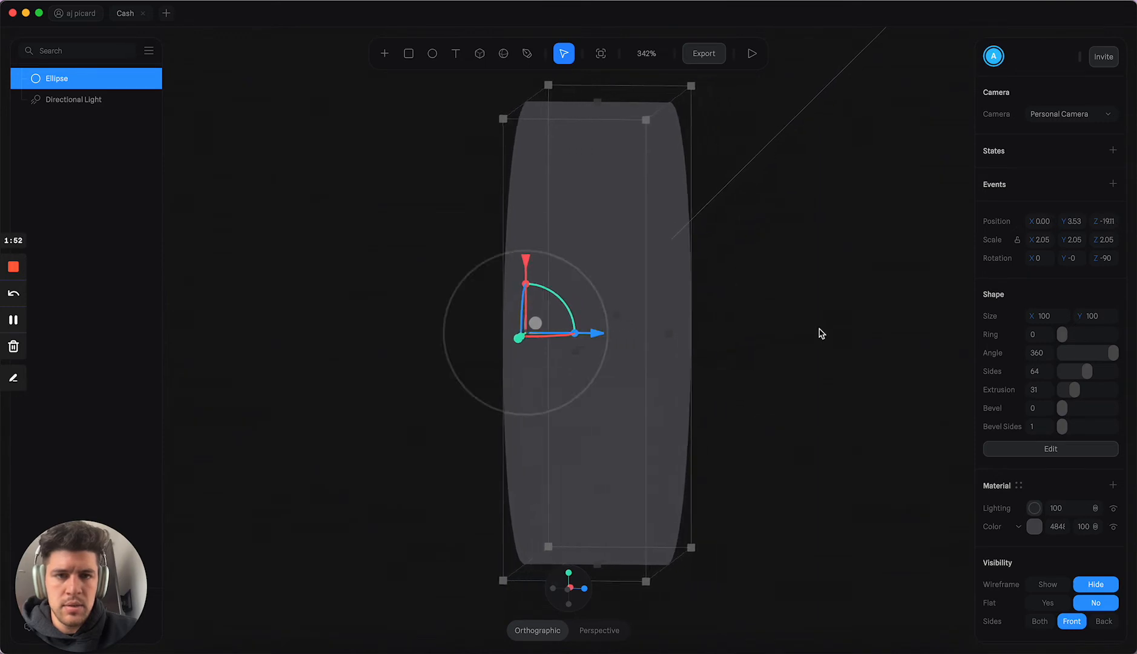
mouse_move(817, 330)
left_mouse_down("alt")
mouse_move(720, 324)
mouse_move(829, 333)
left_mouse_up("alt")
left_click_drag(451, 337, 524, 312)
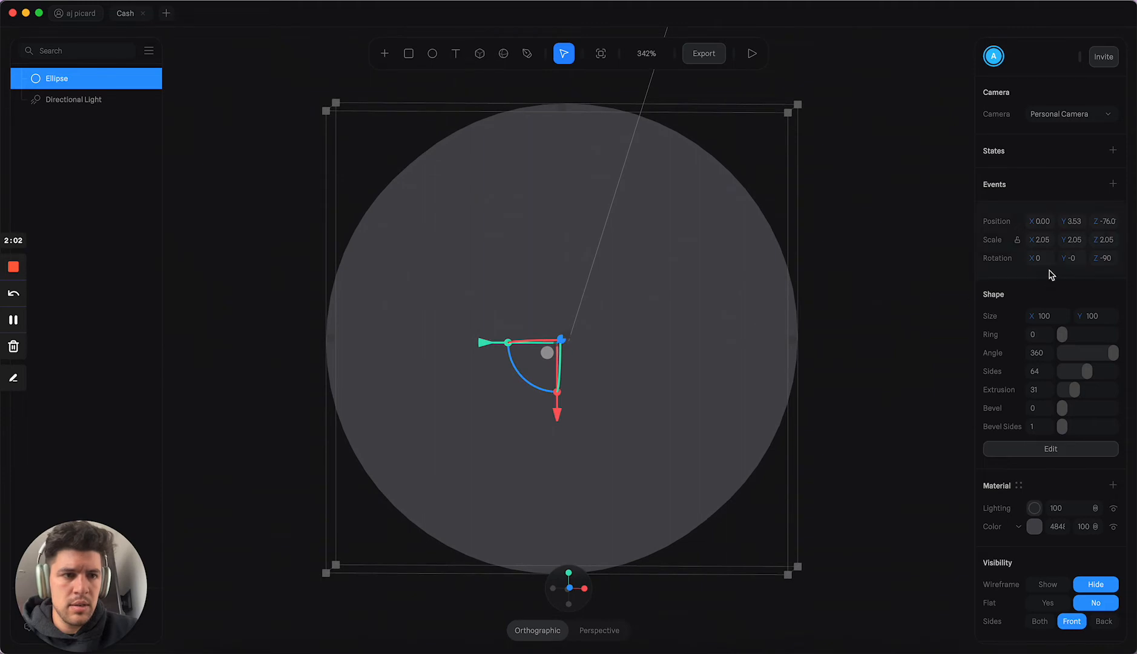
Step: Set the disc's scale to 2 on X and Y, and deselect it
key("Tab")
type("2")
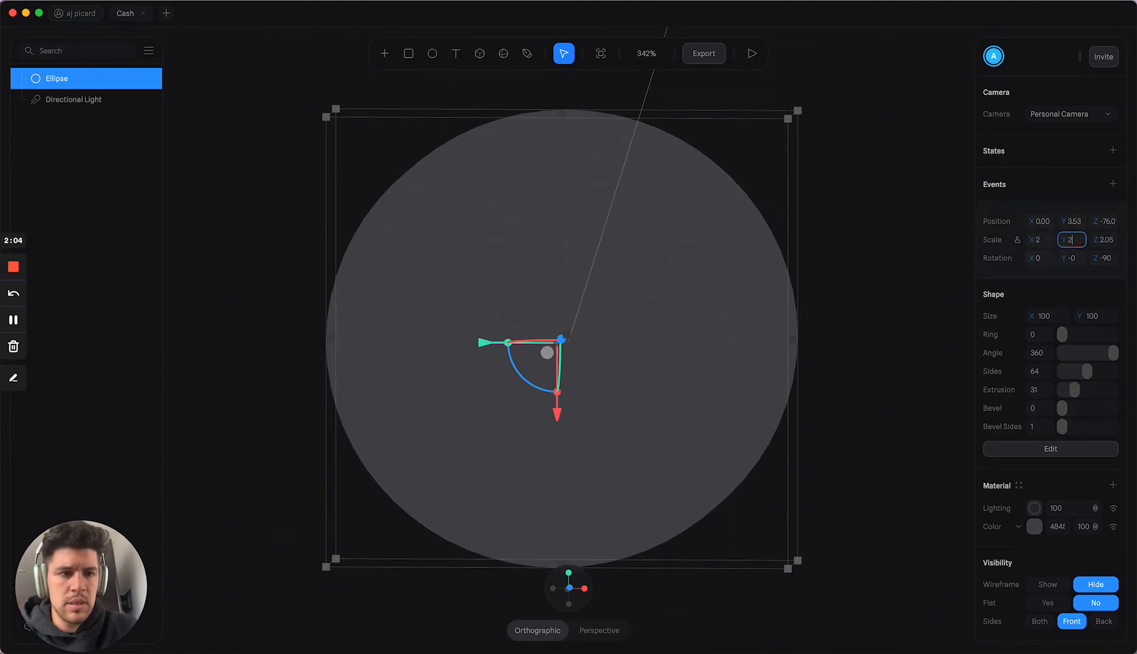
key("Tab")
left_click(904, 319)
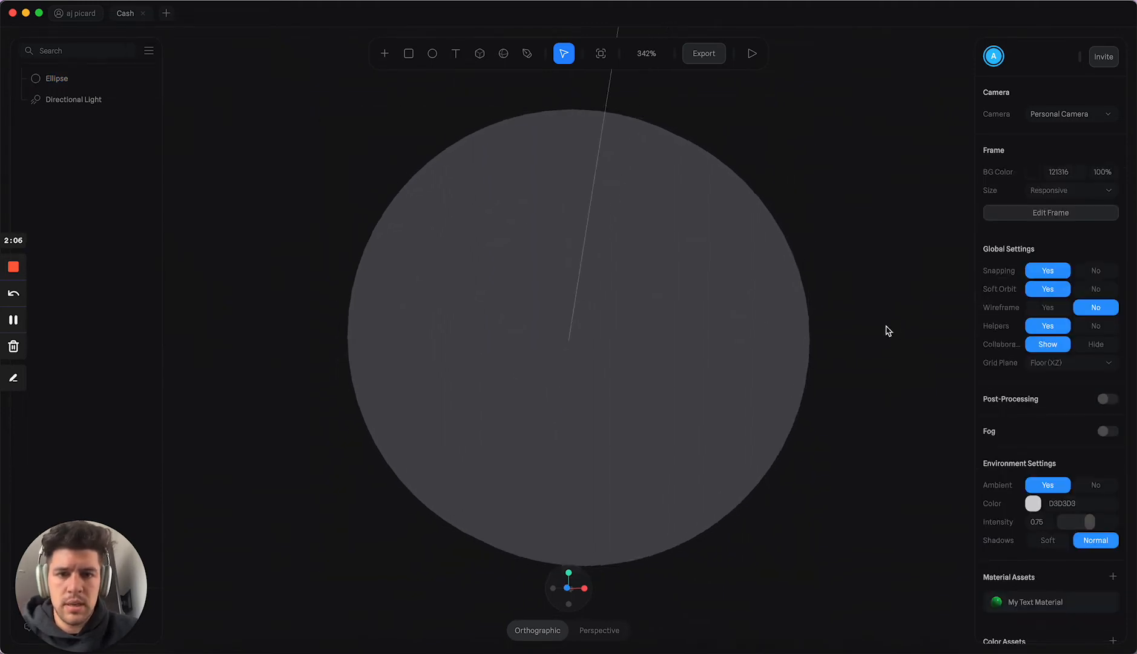
key("t")
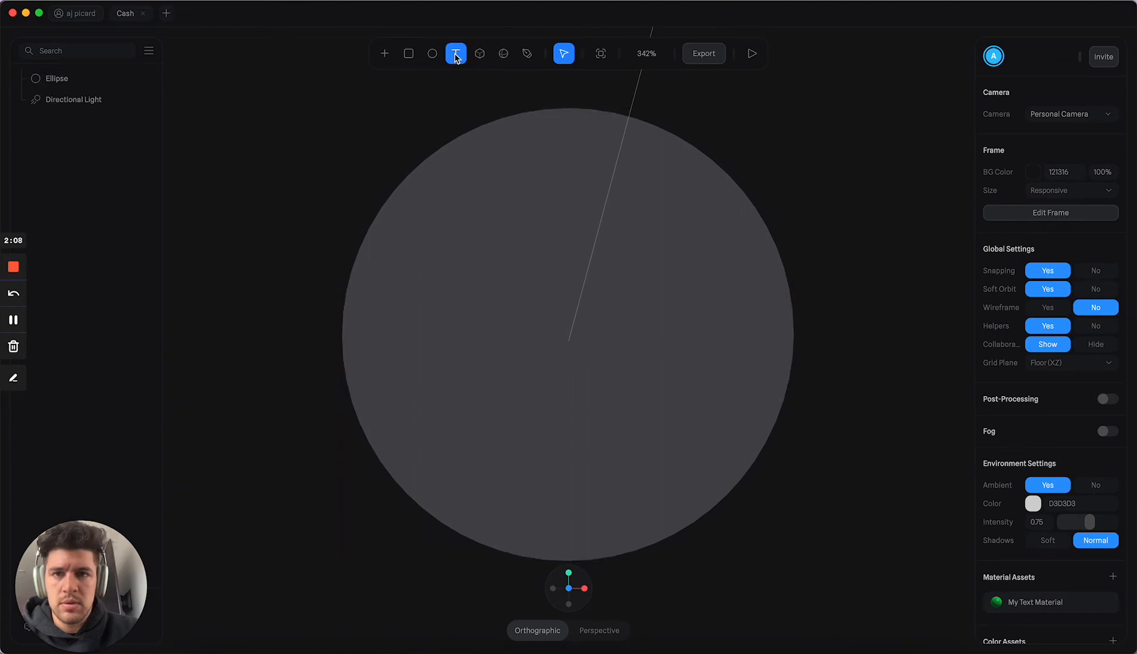
left_click_drag(441, 209, 712, 388)
type("$")
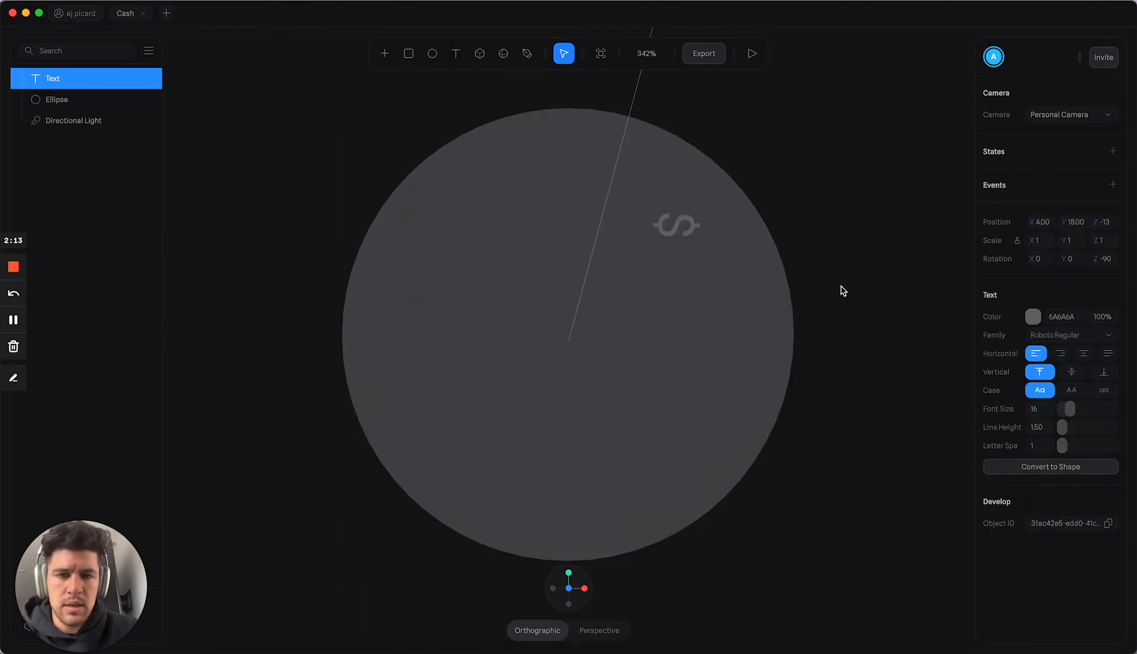
key("BackSpace")
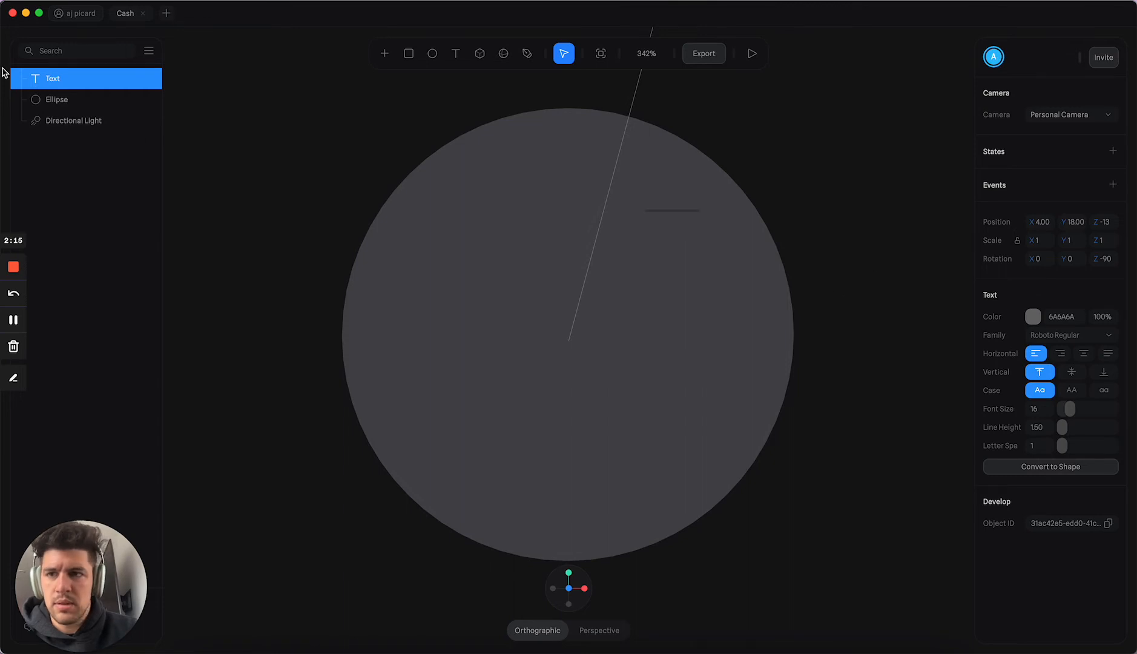
left_click(55, 78)
key("BackSpace")
Step: Add a text object containing "$" in the empty space beside the disc and finish editing its text
scroll(195, 199, "left", 5)
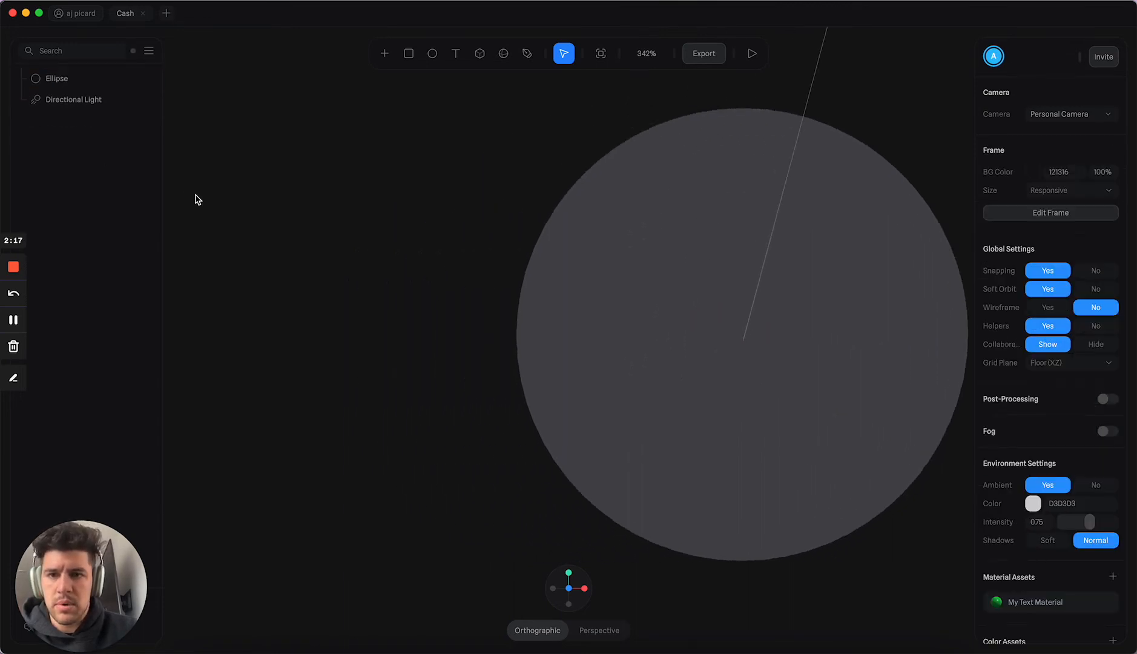
scroll(195, 200, "left", 5)
scroll(175, 191, "up", 4, "ctrl")
left_click_drag(377, 154, 735, 462)
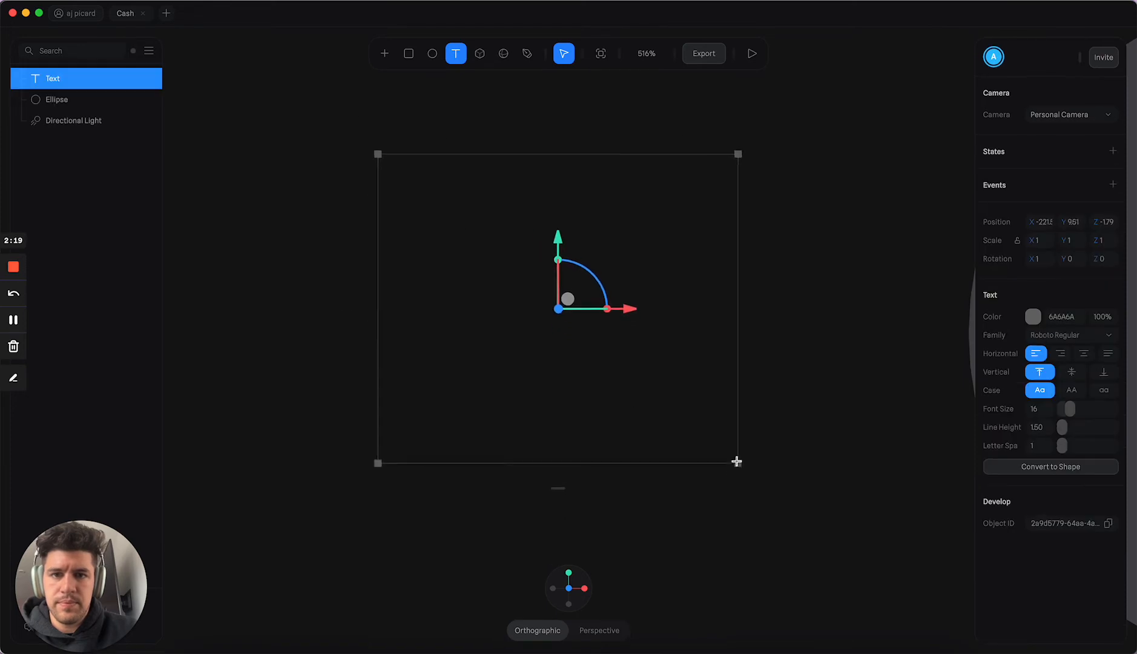
type("$")
scroll(530, 299, "down", 5, "ctrl")
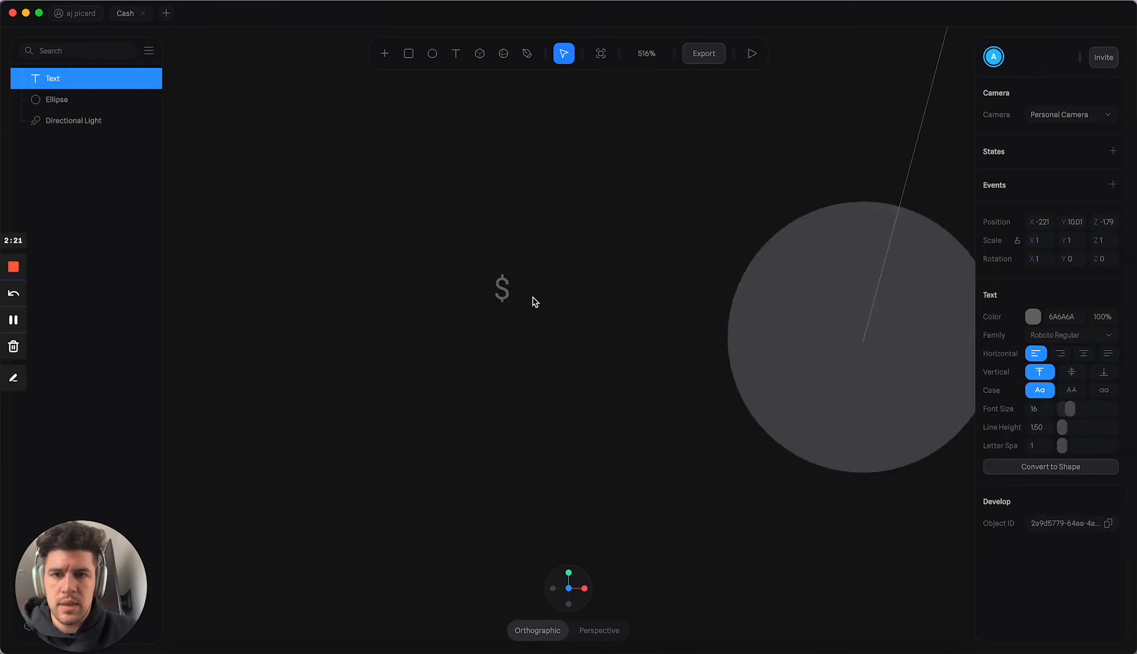
scroll(517, 310, "up", 6, "ctrl")
scroll(456, 242, "down", 5, "ctrl")
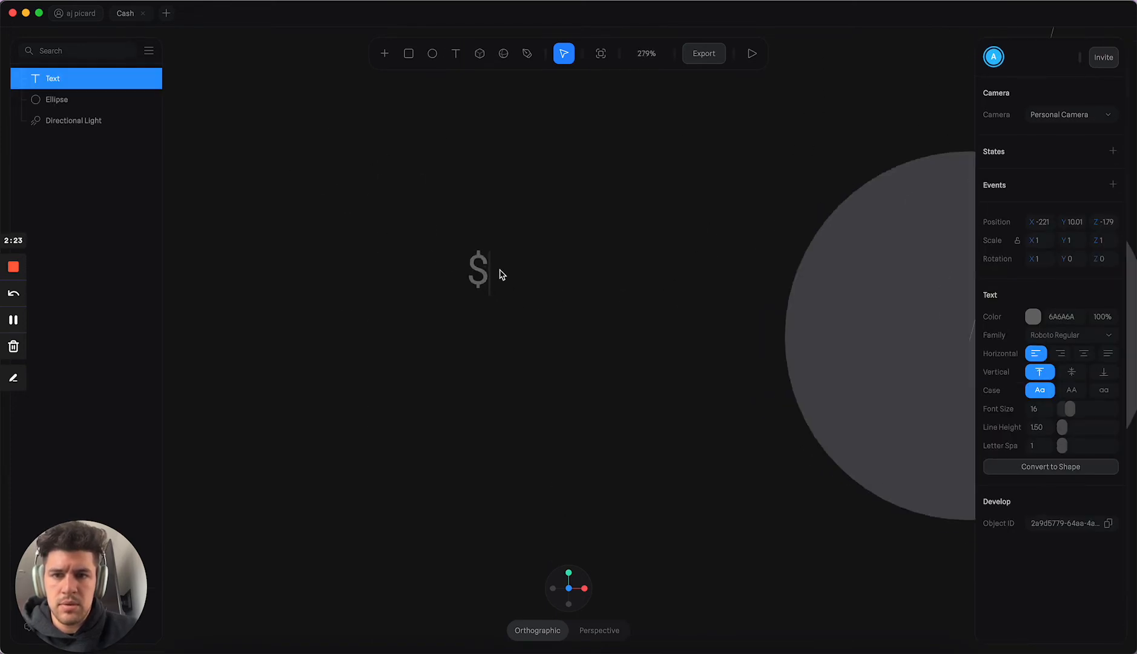
key("Escape")
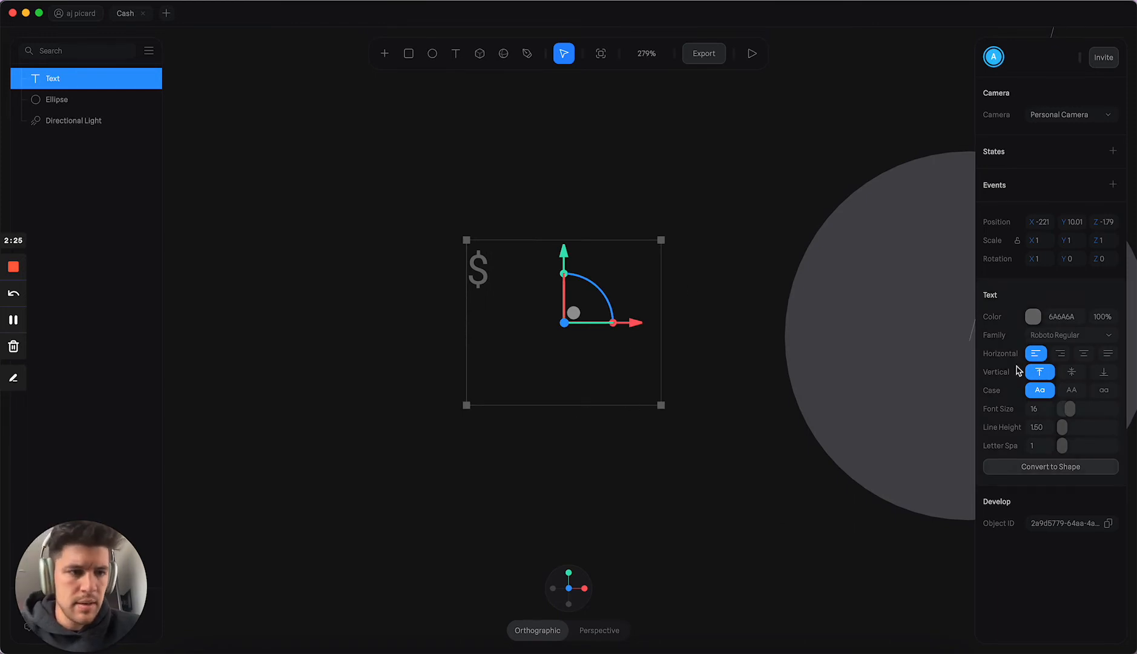
Step: Center the dollar sign horizontally in its text frame, shorten the frame, and set the font size to 100
left_click(1083, 354)
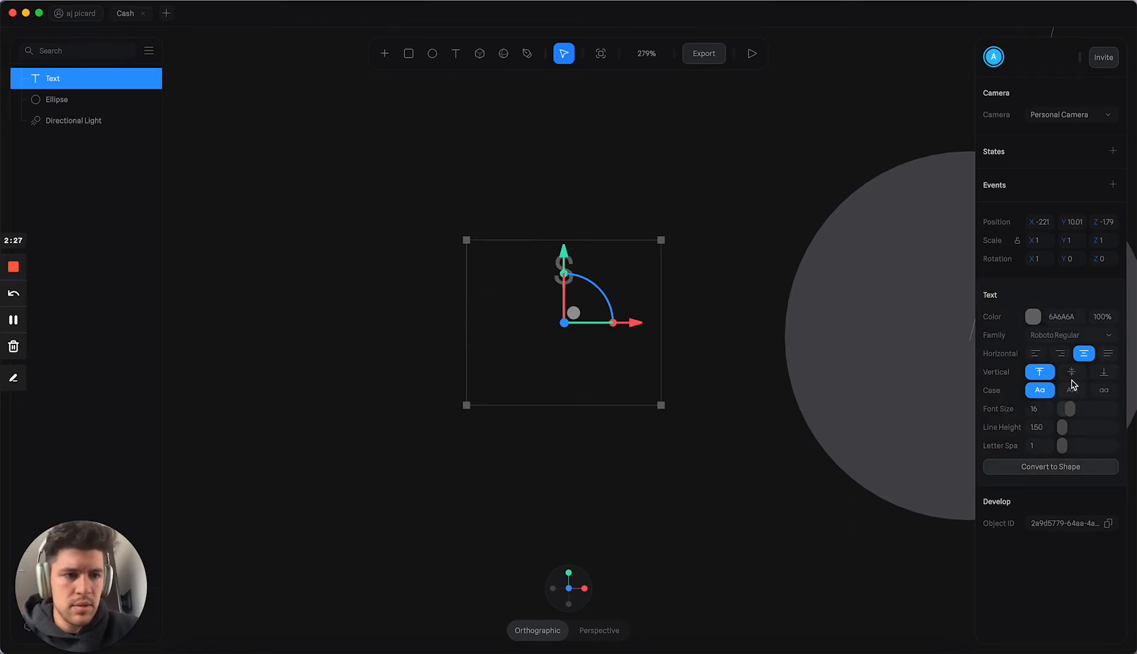
left_click_drag(579, 403, 578, 299)
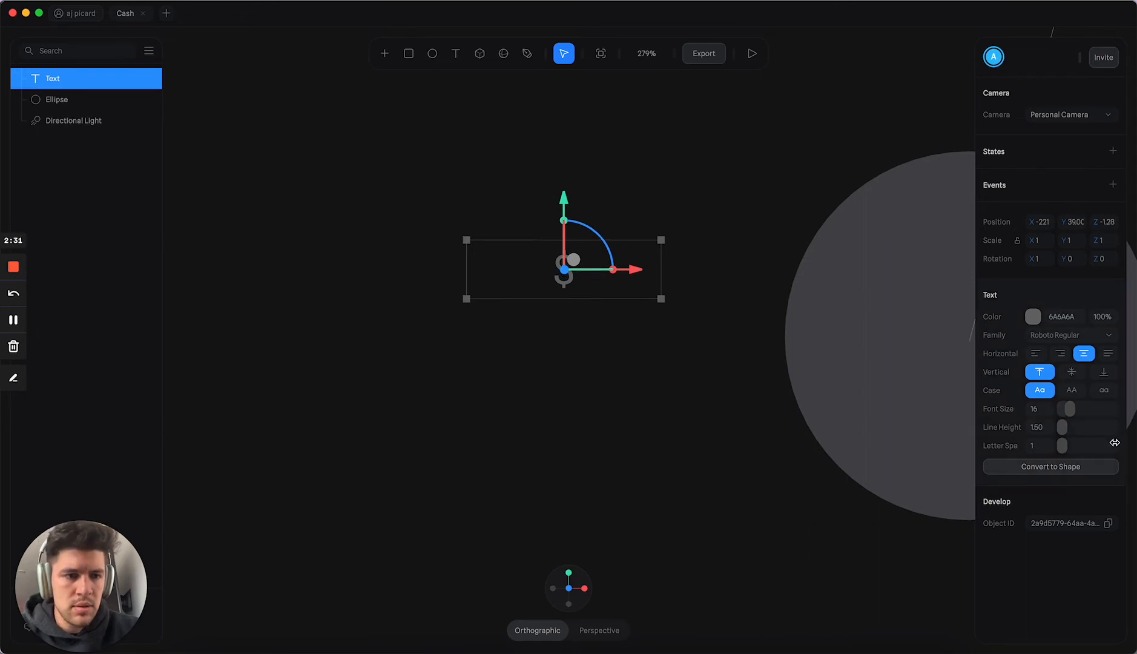
left_click_drag(1074, 410, 1114, 409)
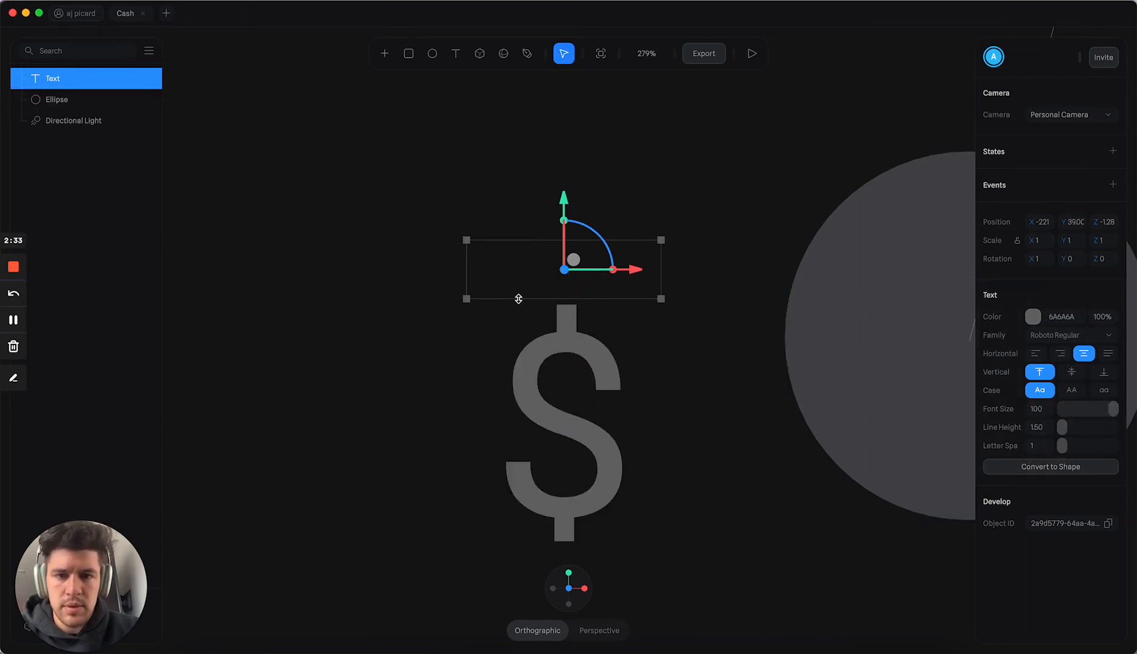
Step: Stretch the text frame's height to enclose the whole dollar sign and raise the text to about -4.36 on Y
left_click_drag(519, 298, 518, 594)
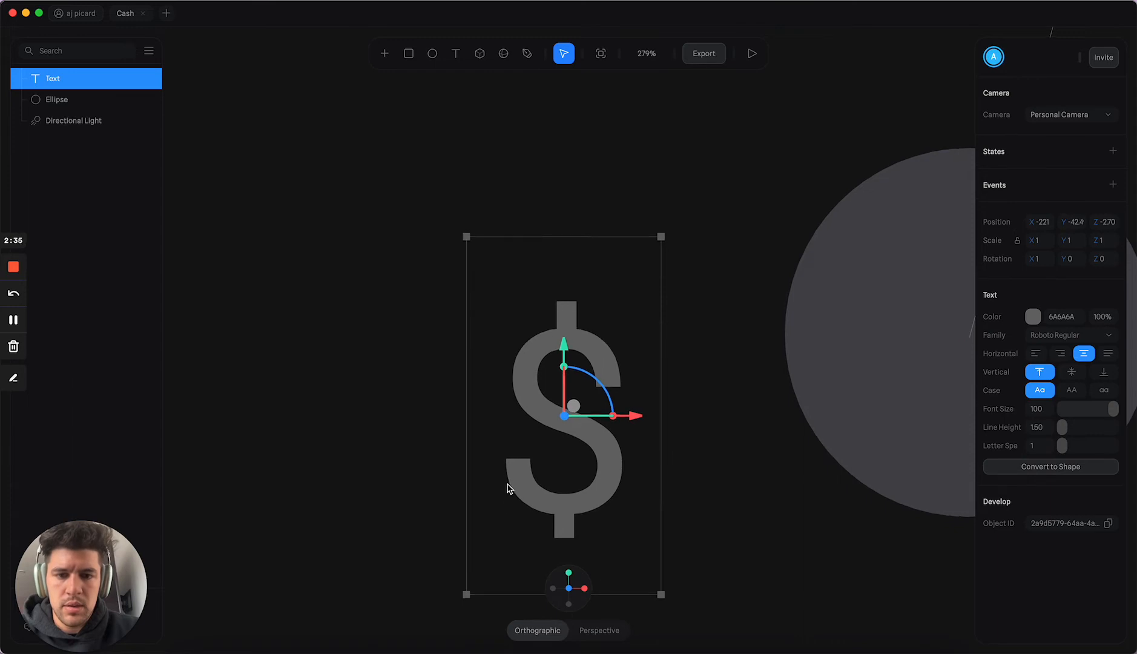
left_click_drag(546, 503, 546, 516)
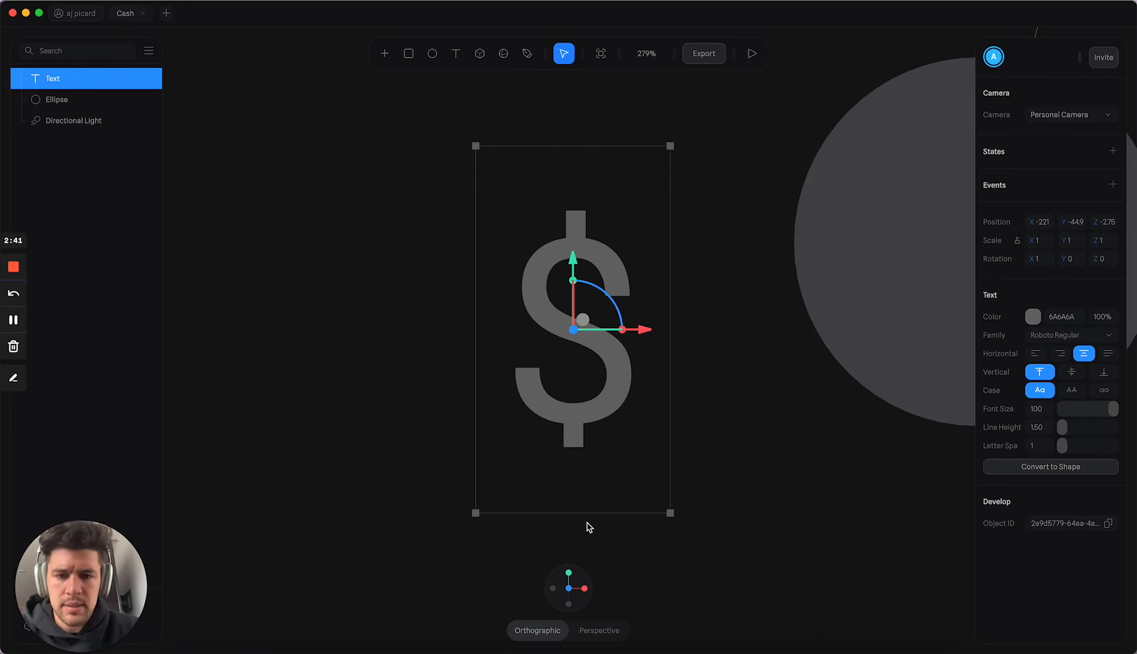
left_click_drag(589, 516, 589, 522)
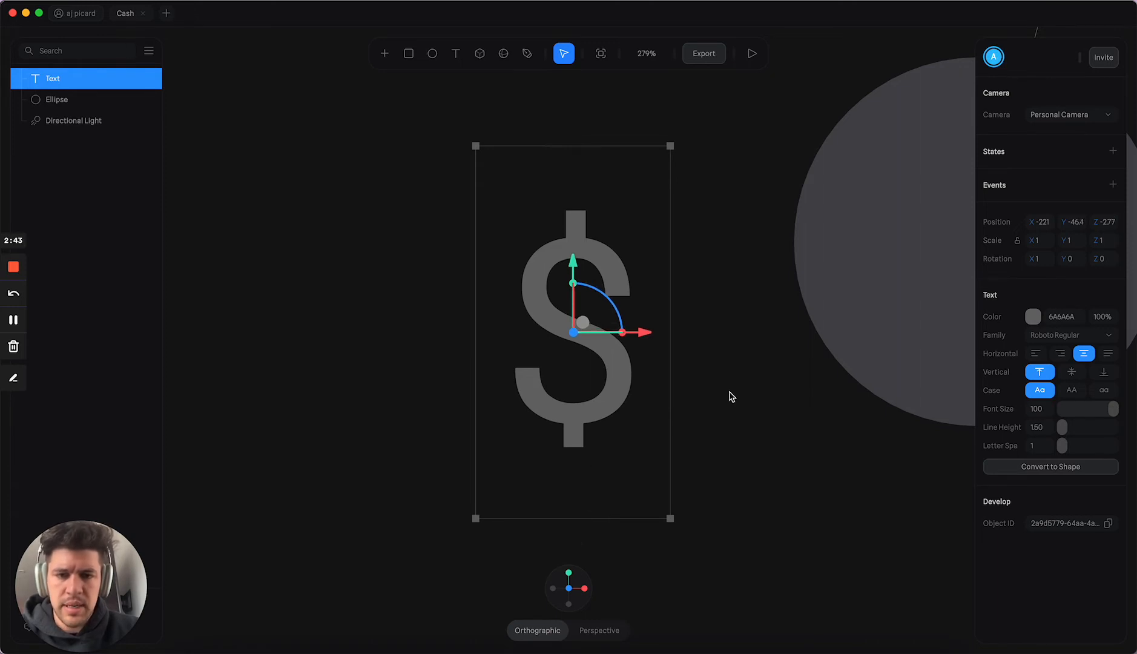
mouse_move(740, 389)
left_mouse_down("alt")
mouse_move(776, 391)
mouse_move(585, 371)
mouse_move(652, 373)
mouse_move(700, 332)
mouse_move(679, 384)
mouse_move(670, 375)
mouse_move(764, 339)
mouse_move(749, 398)
mouse_move(721, 393)
mouse_move(817, 376)
mouse_move(854, 398)
mouse_move(756, 392)
mouse_move(790, 414)
mouse_move(764, 424)
mouse_move(744, 407)
left_mouse_up("alt")
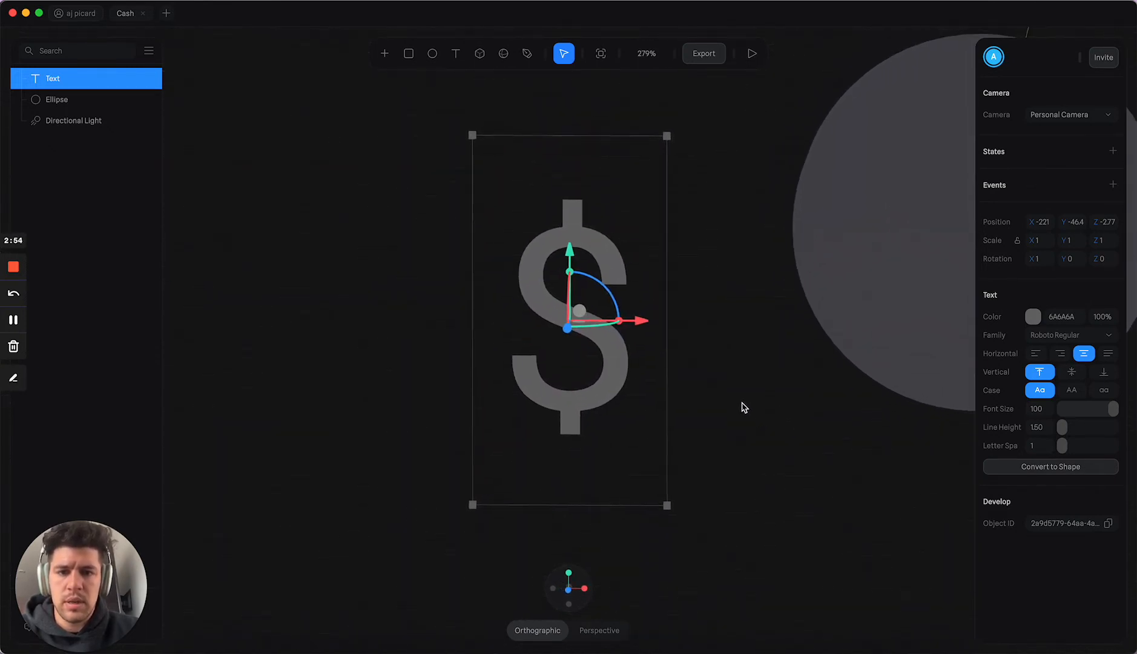
left_click_drag(564, 247, 722, 226)
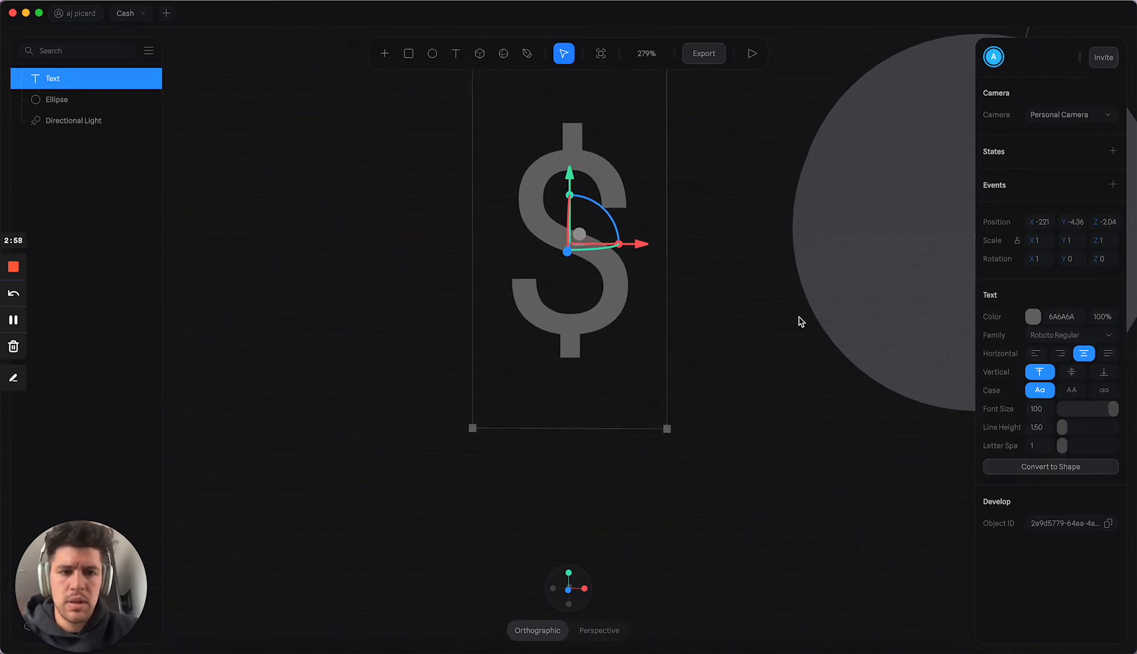
Step: Set the dollar sign's font family to Raleway Heavy, after trying Raleway Light
scroll(799, 320, "up", 3)
left_click(1049, 343)
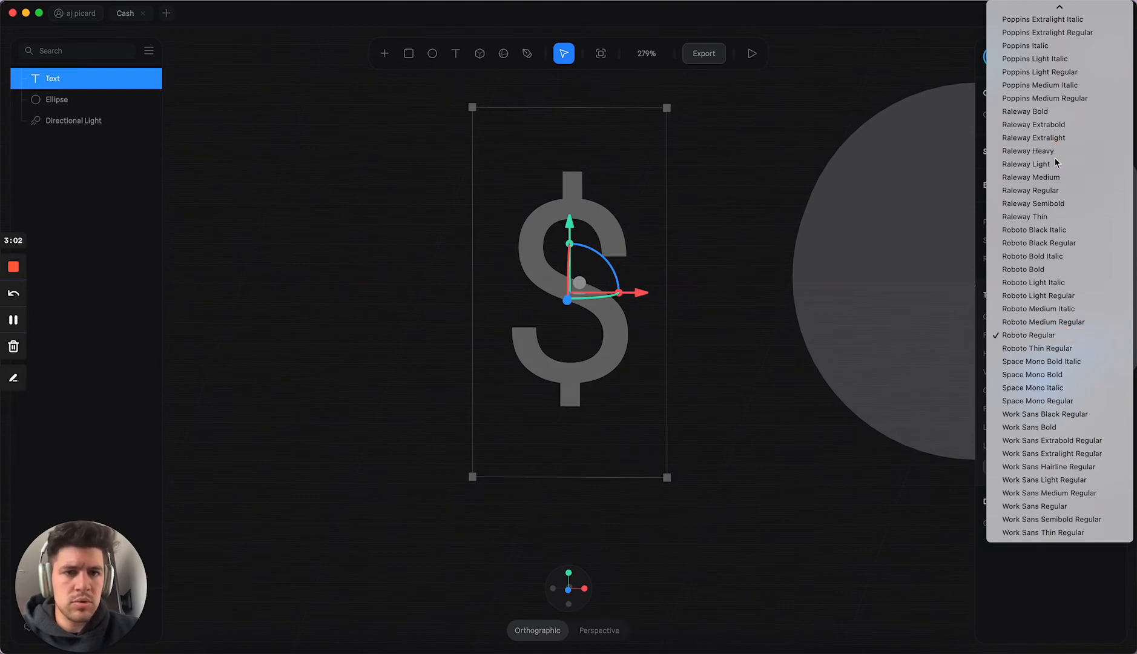
left_click(1054, 164)
left_click(1076, 336)
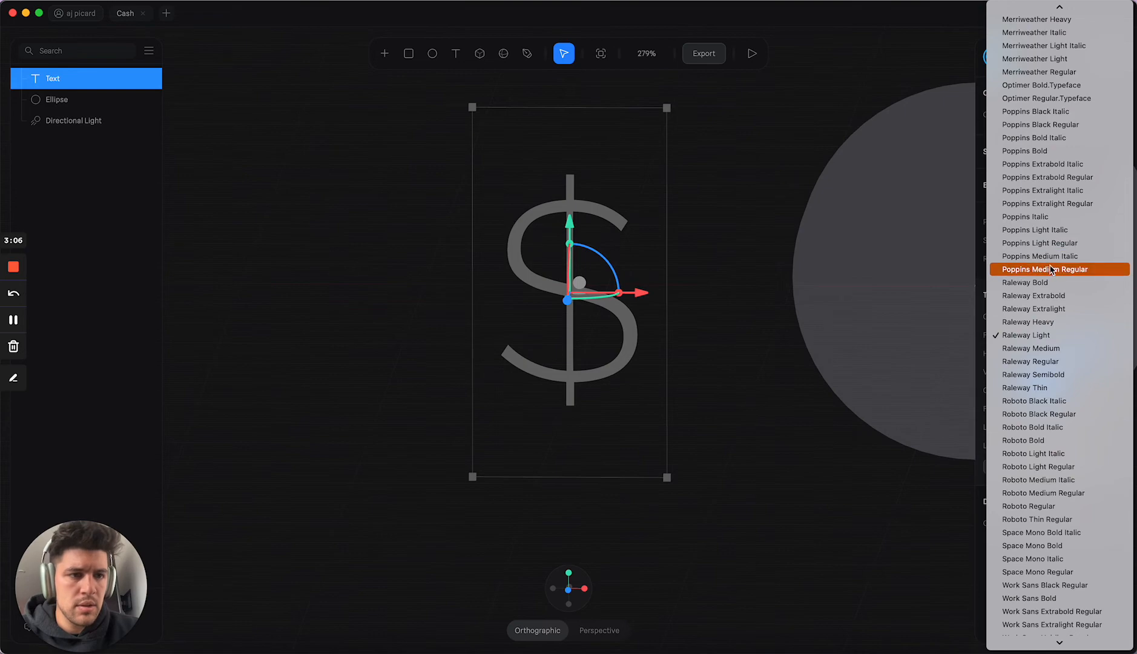
left_click(1048, 323)
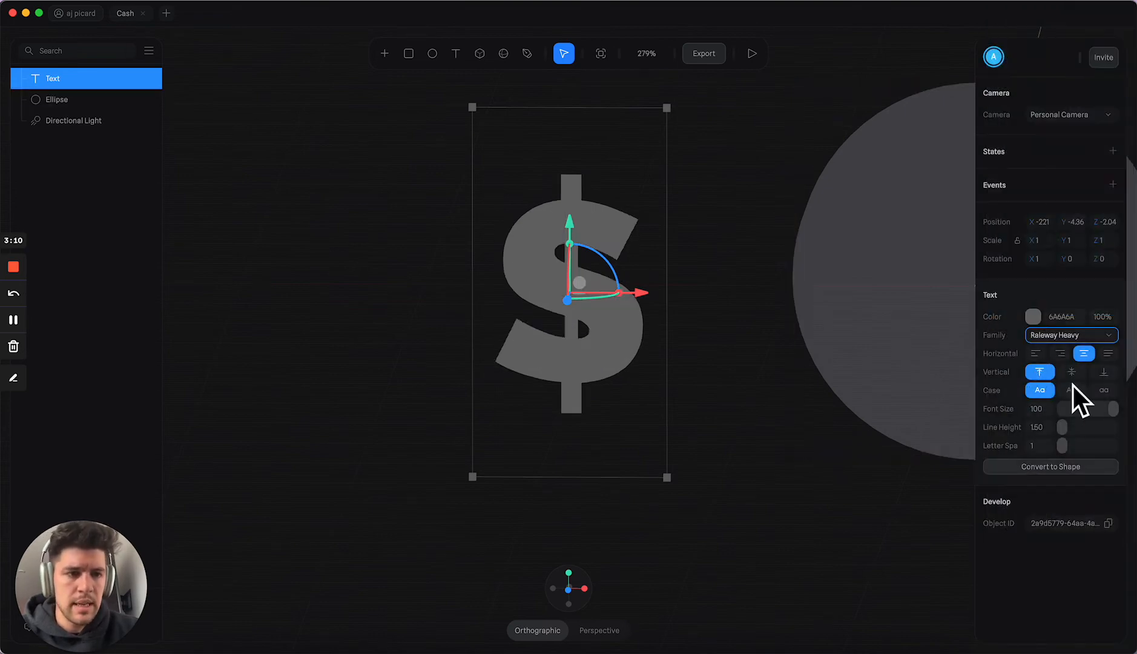
Step: Convert the dollar sign text to a shape, pull the shape out of its Text group, and delete the emptied group
mouse_move(709, 286)
left_mouse_down("alt")
mouse_move(761, 277)
mouse_move(696, 274)
mouse_move(731, 281)
left_mouse_up("alt")
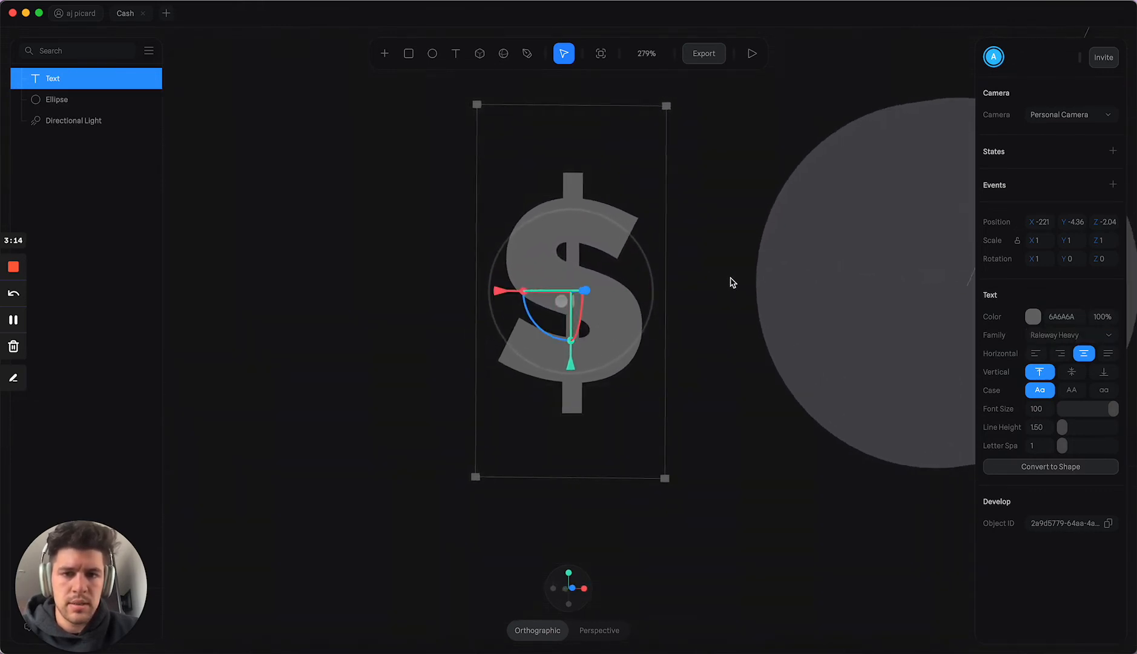
left_click(1057, 467)
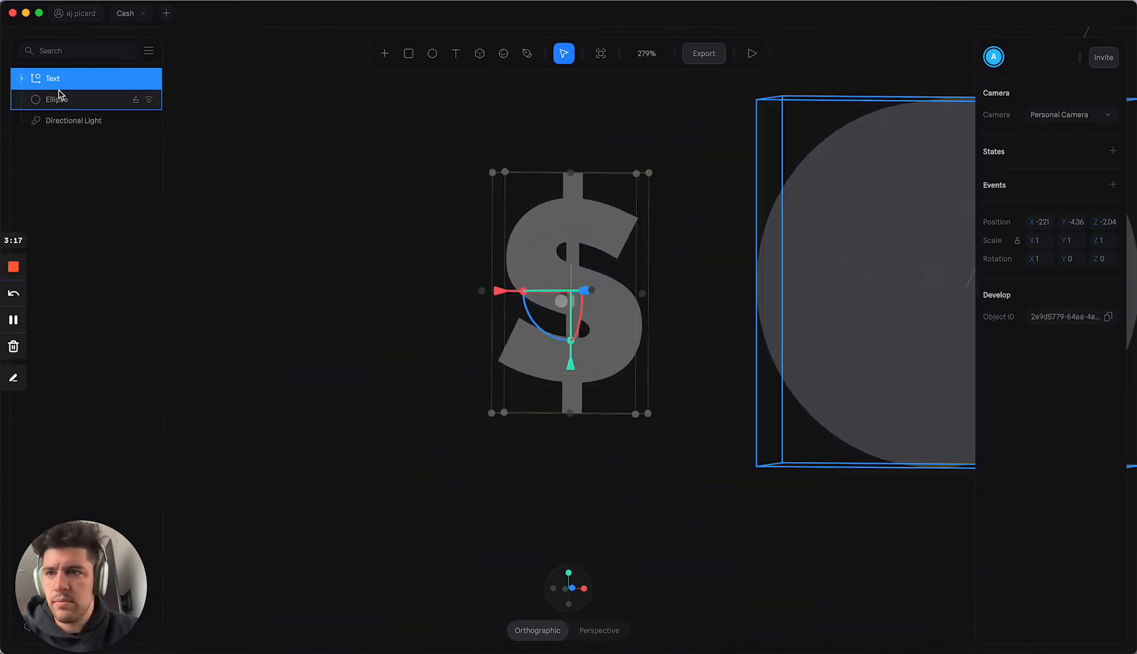
left_click(21, 78)
left_click(56, 100)
left_click_drag(56, 100, 43, 74)
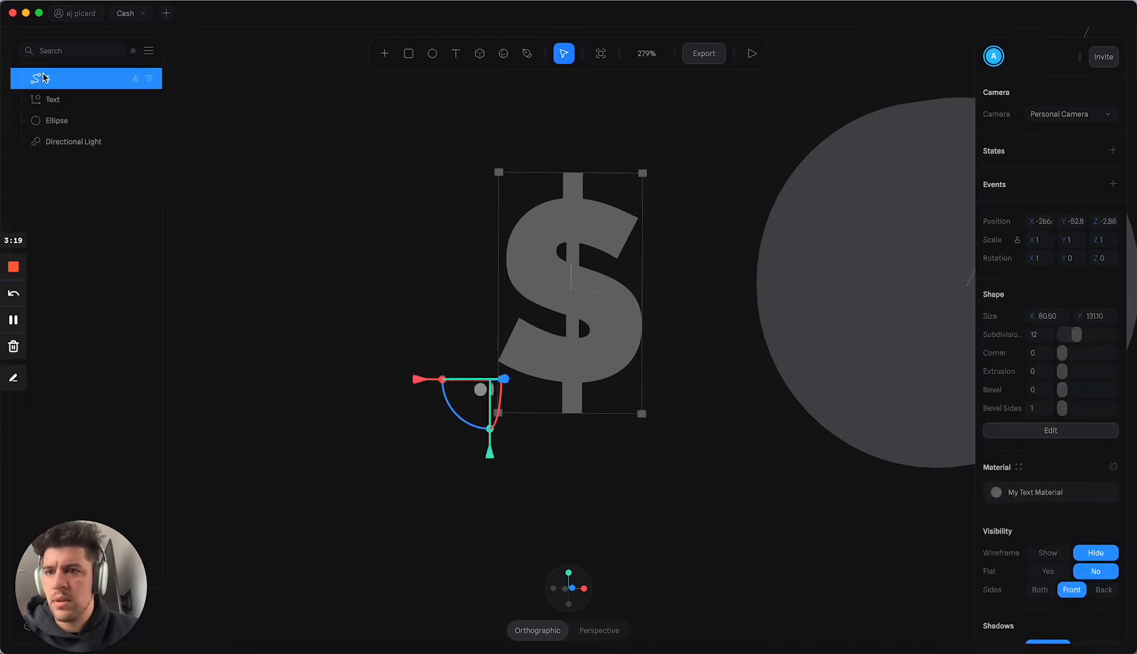
left_click(55, 100)
key("Delete")
Step: Extrude the dollar sign shape by 25
left_click(73, 82)
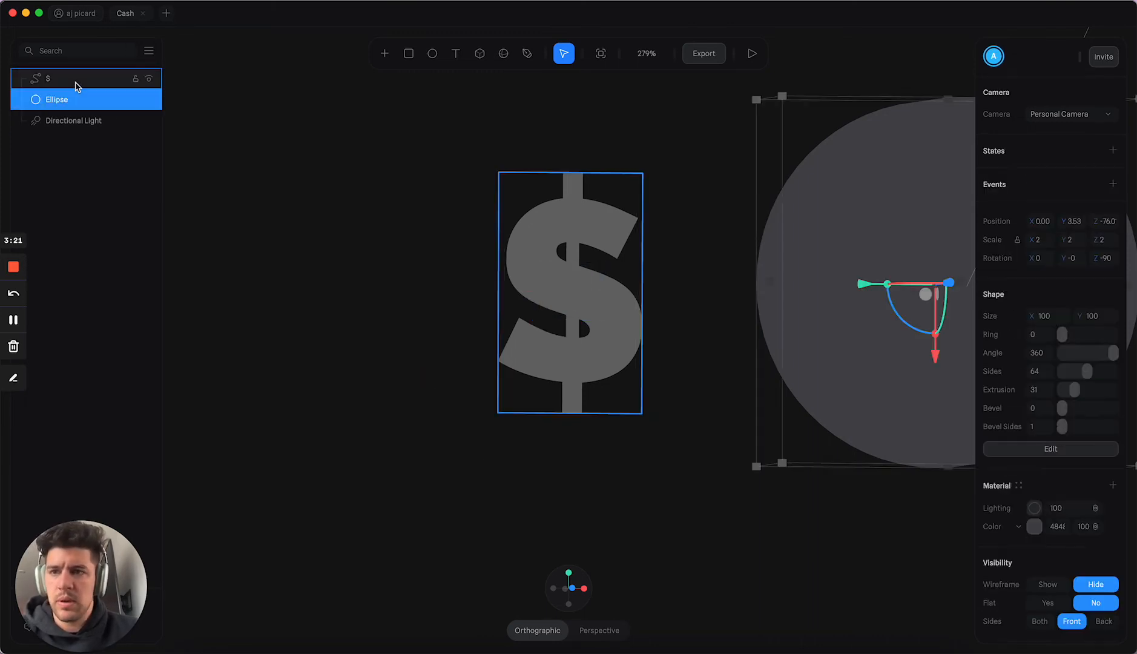
left_click_drag(680, 310, 868, 340)
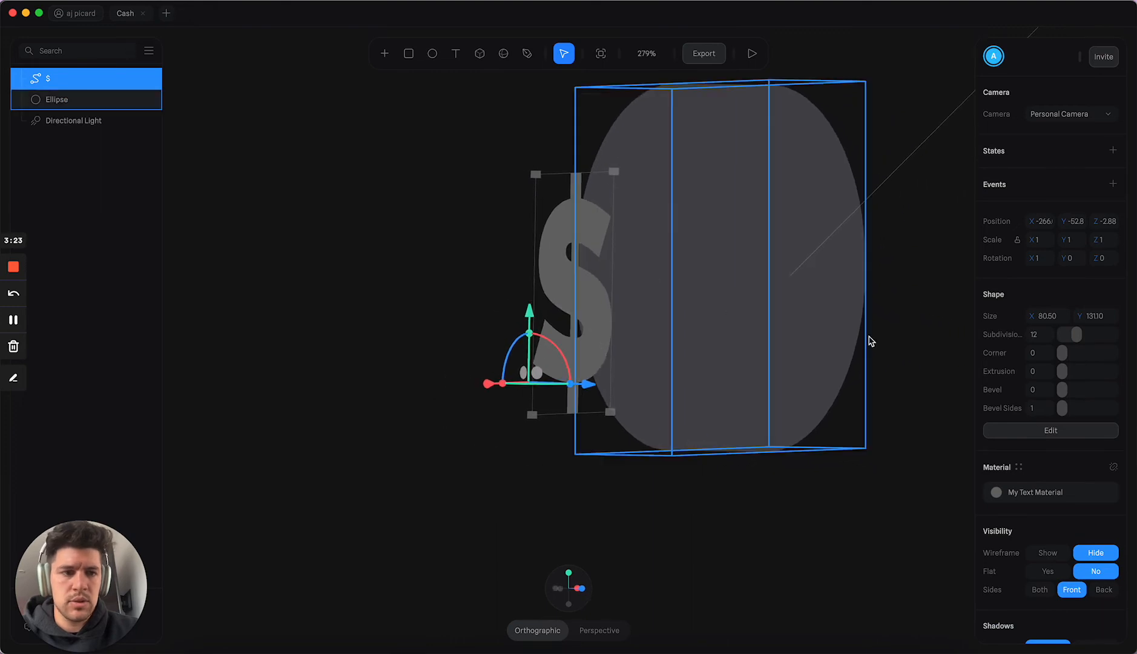
left_click_drag(1066, 374, 1072, 371)
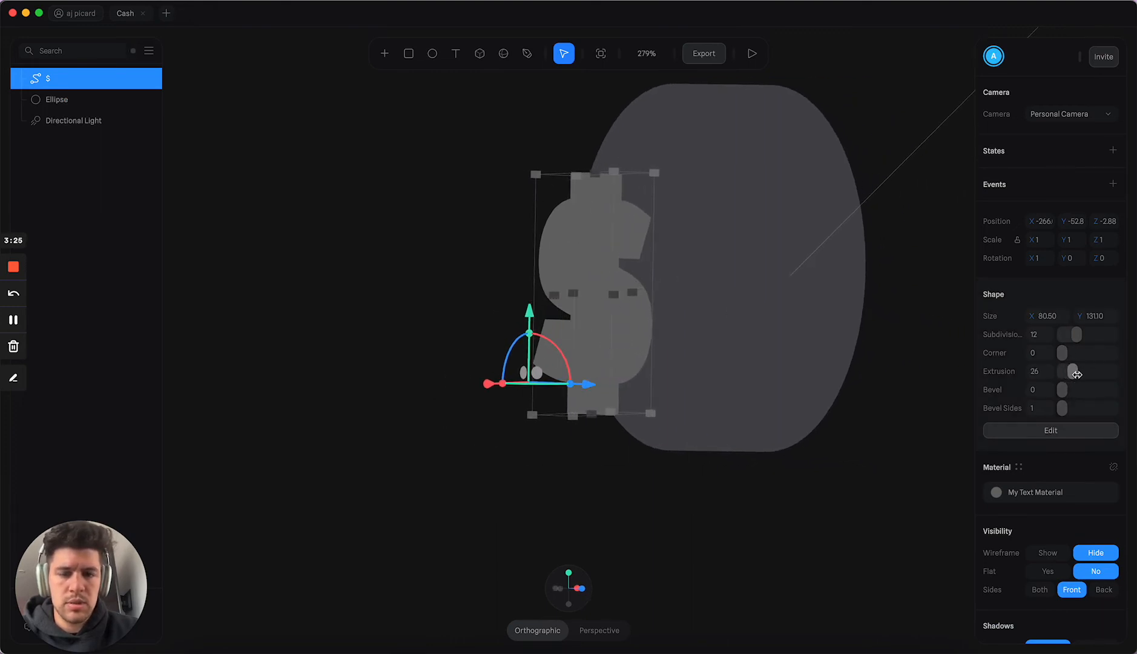
left_click_drag(865, 339, 814, 343)
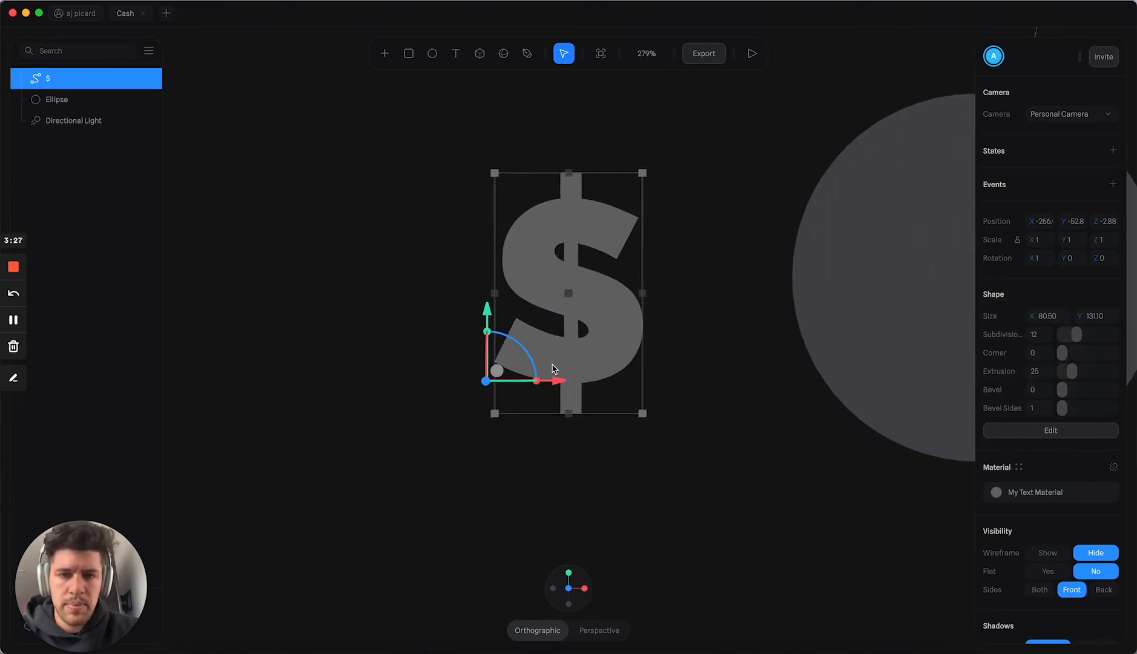
Step: Move the dollar sign to about -42.2 on X over the disc and sink it into the face at about -15.3 on Z
left_click_drag(555, 383, 959, 387)
scroll(709, 351, "right", 5)
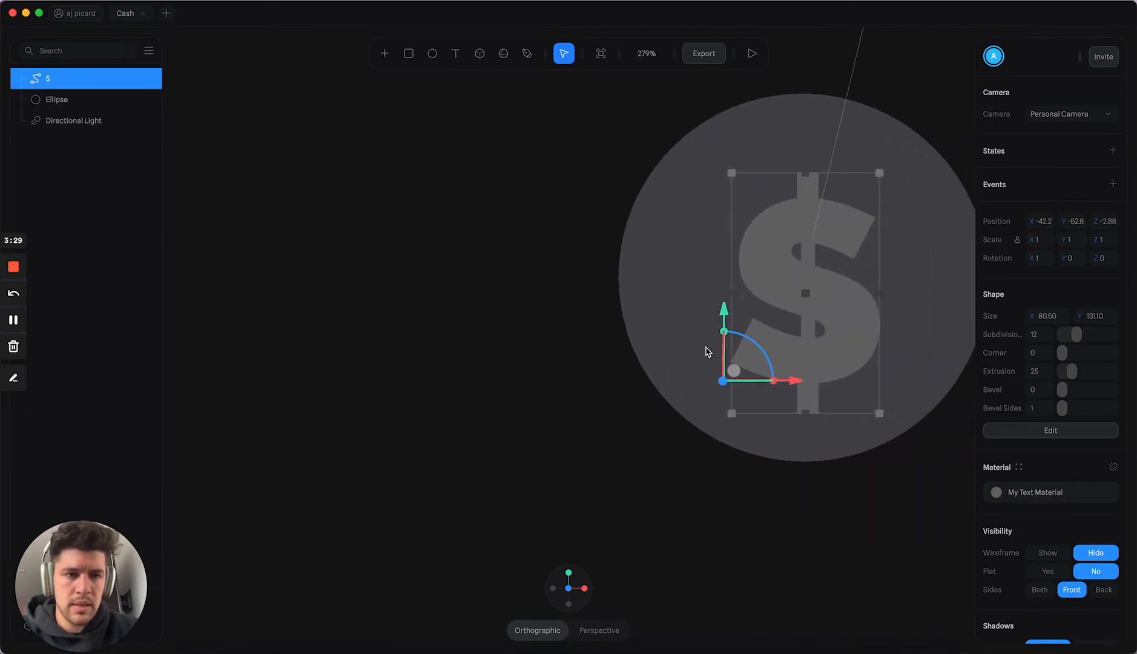
left_click_drag(481, 296, 584, 313)
left_click_drag(577, 306, 573, 332, "alt")
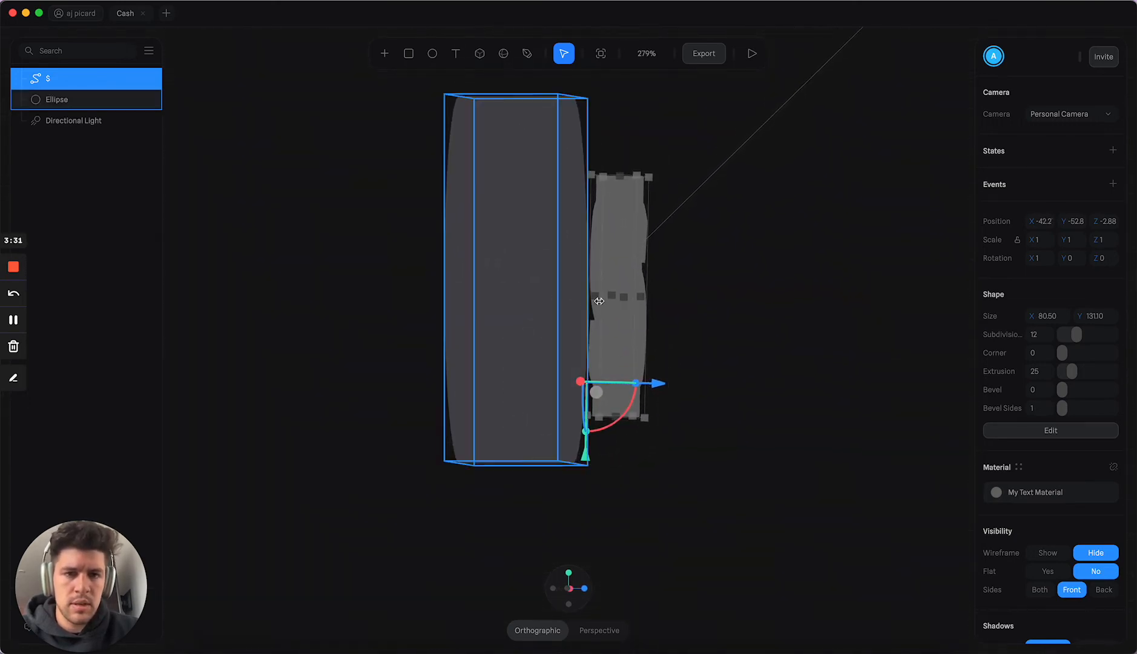
left_click_drag(657, 383, 633, 382)
left_click_drag(738, 343, 651, 347, "alt")
Step: Raise the dollar sign to about -40.6 on Y so it sits centered on the disc, and deselect it
left_click(572, 591)
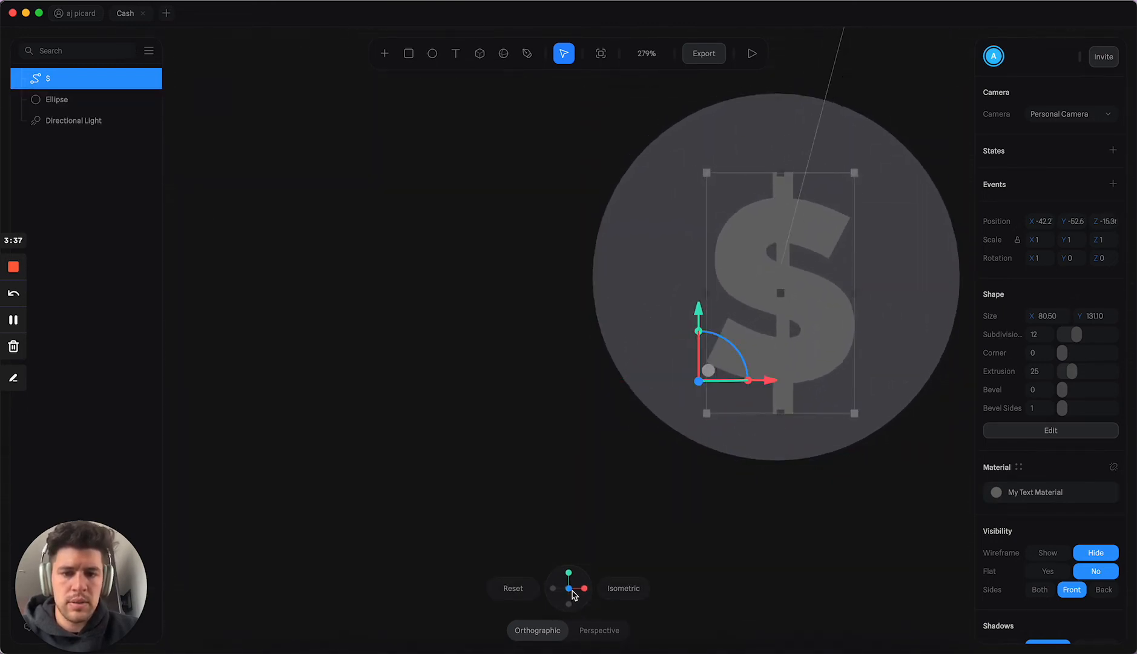
left_click(518, 592)
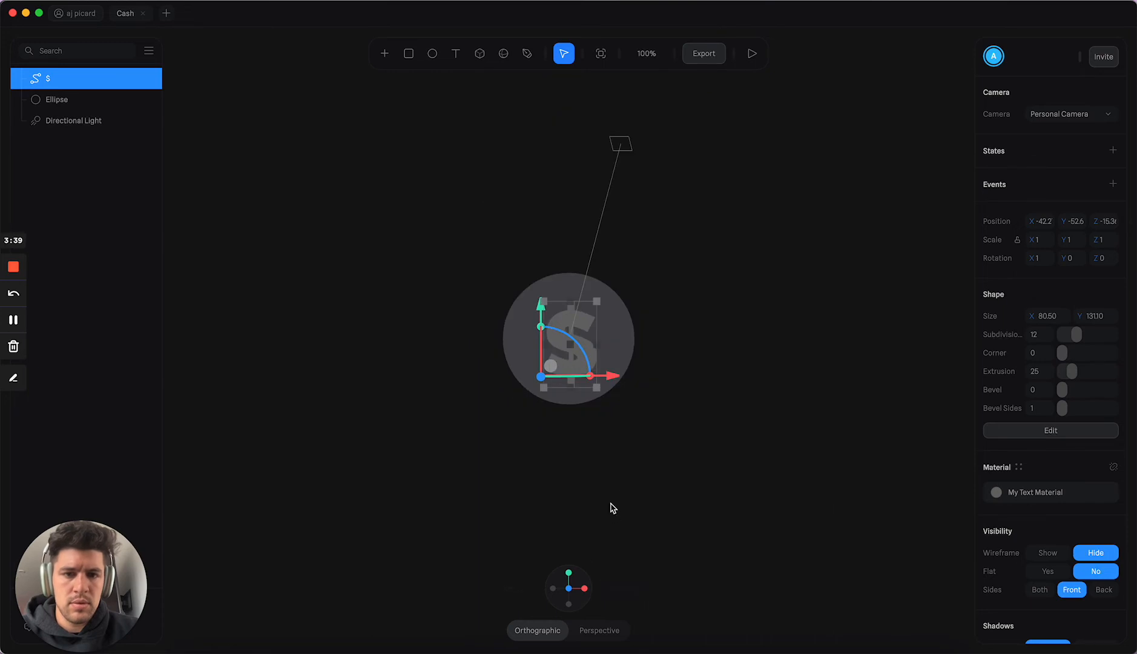
scroll(563, 366, "up", 5)
scroll(580, 356, "down", 3)
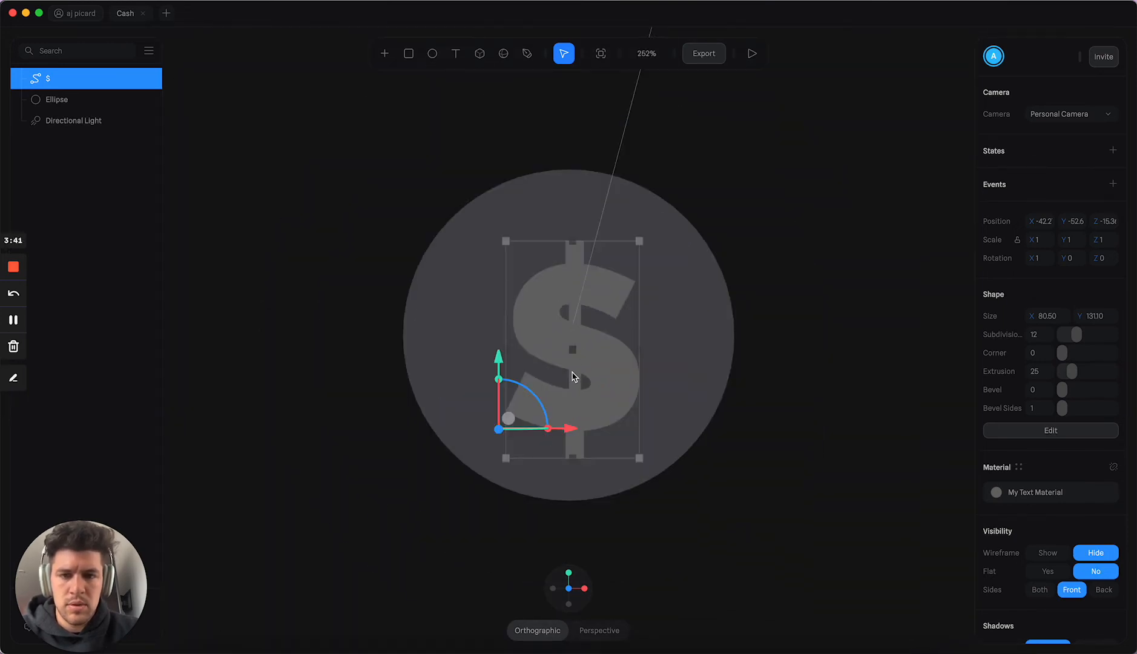
left_click_drag(497, 364, 498, 343)
left_click(793, 355)
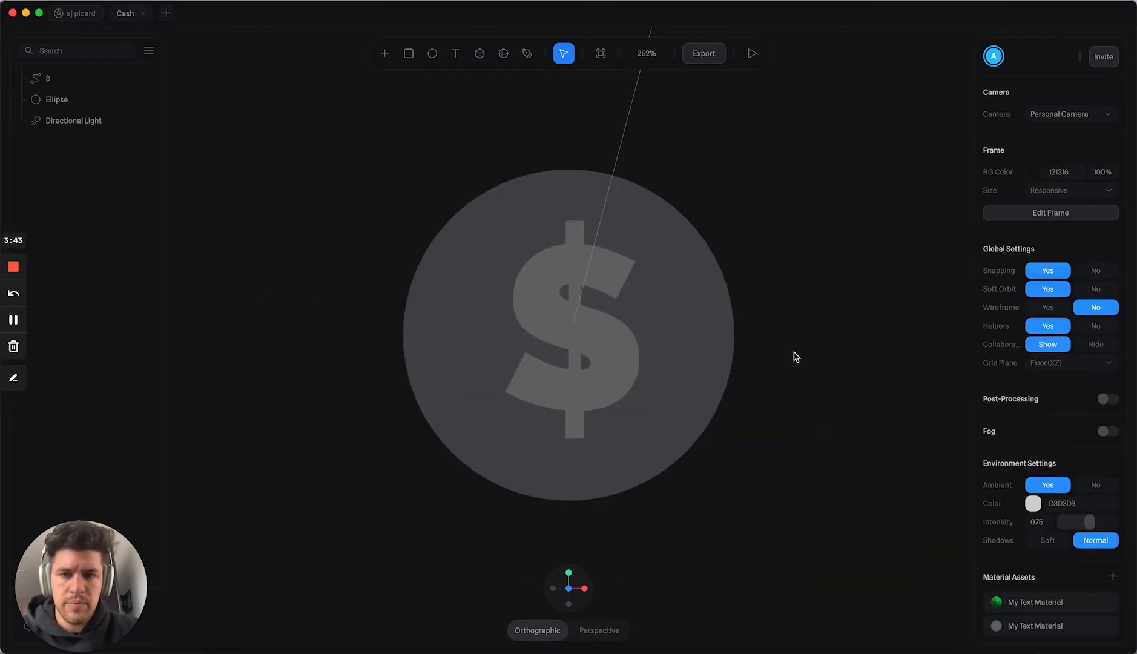
Step: Set the lighting type of the dollar sign's material to Physical
left_click_drag(794, 355, 868, 369)
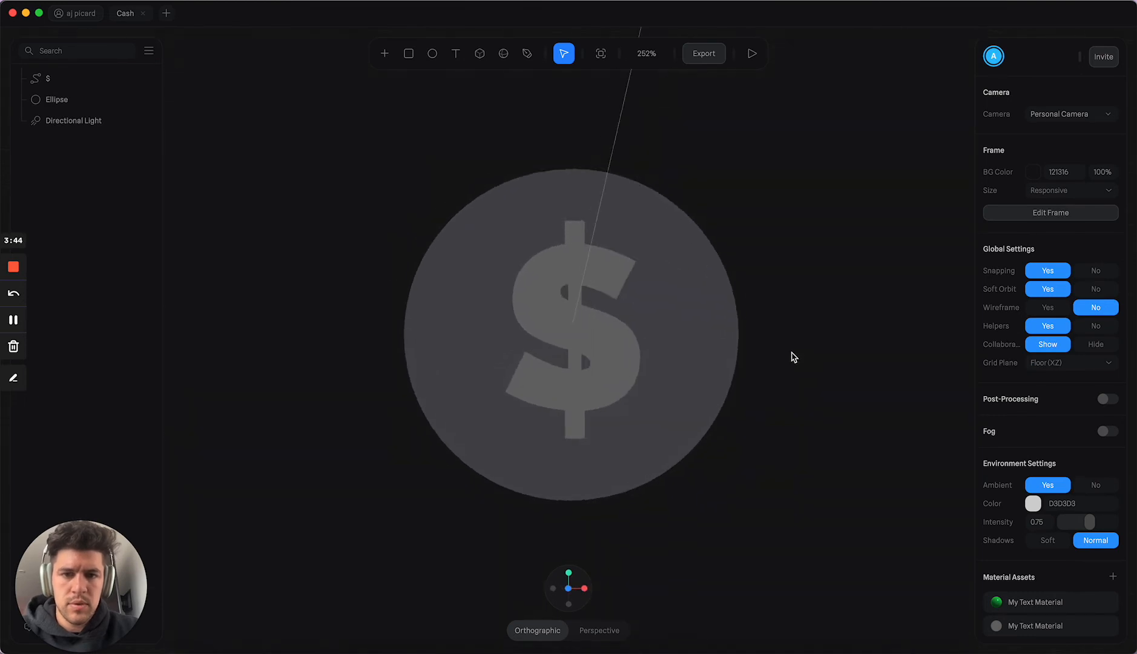
left_click(631, 371)
left_click(630, 416)
left_click(715, 393)
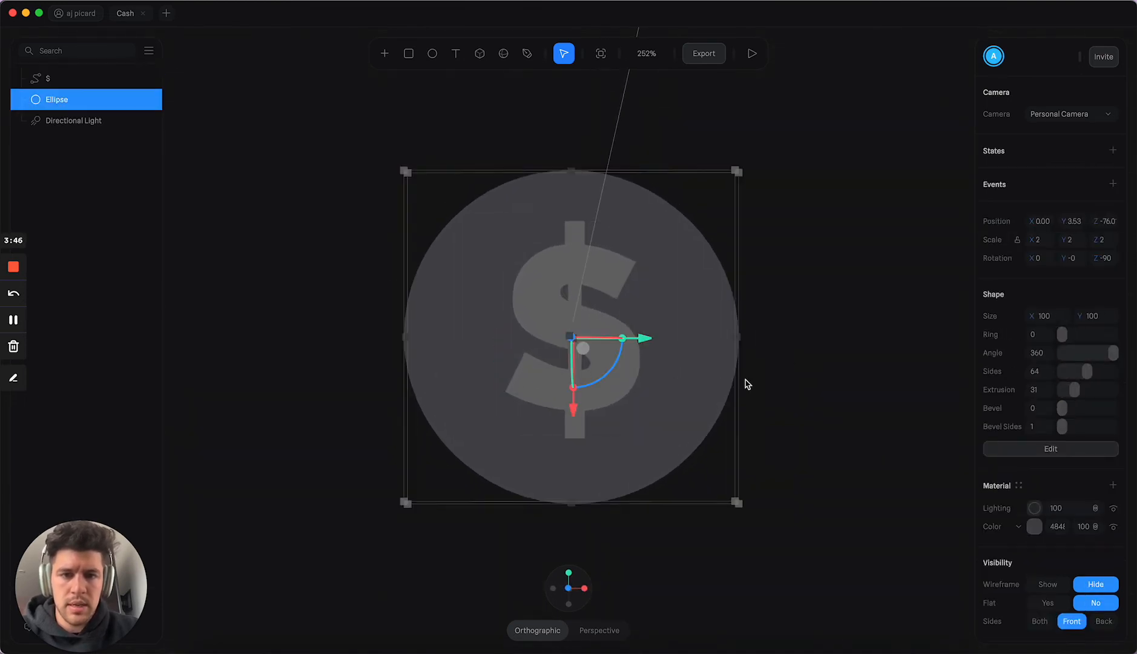
left_click(591, 317)
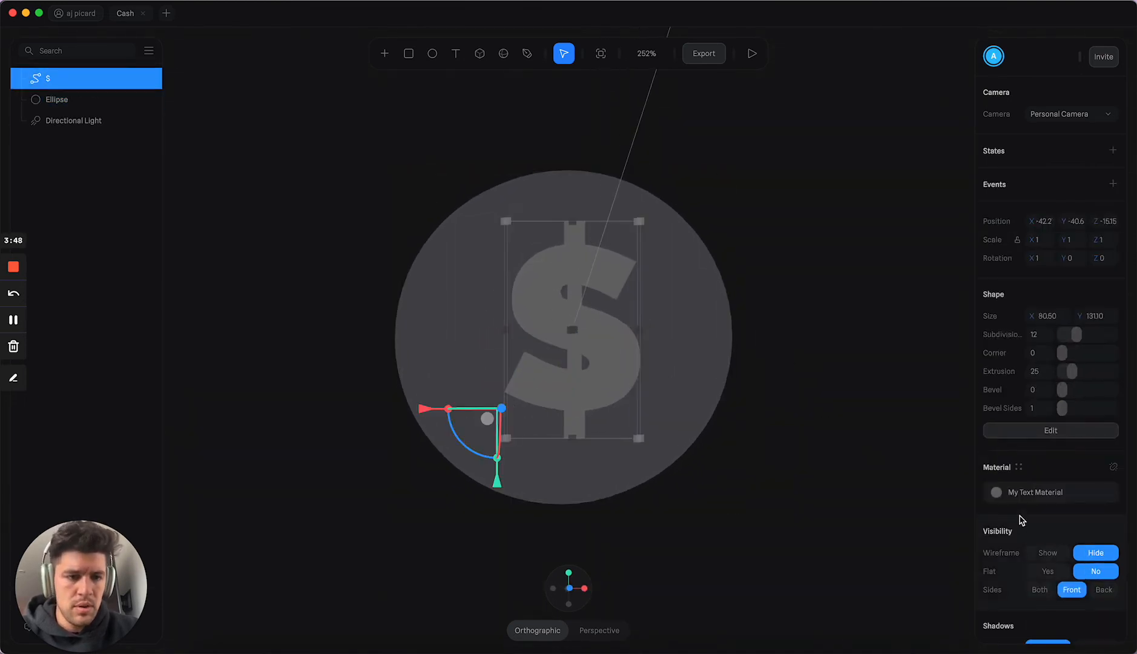
left_click(998, 497)
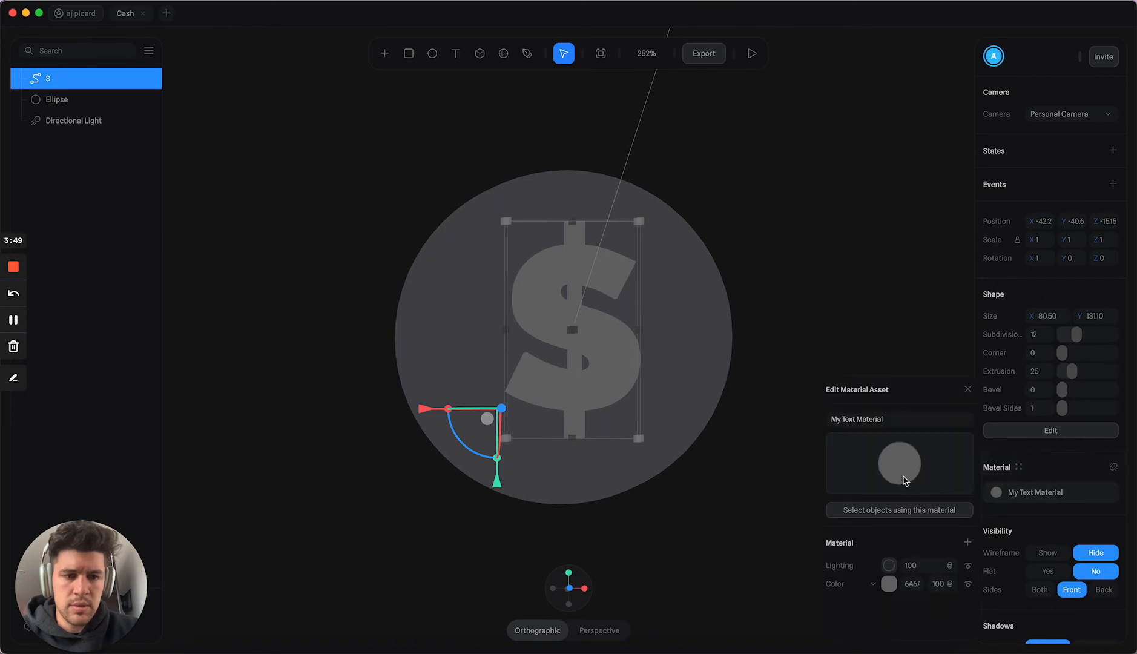
left_click(888, 565)
left_click(895, 595)
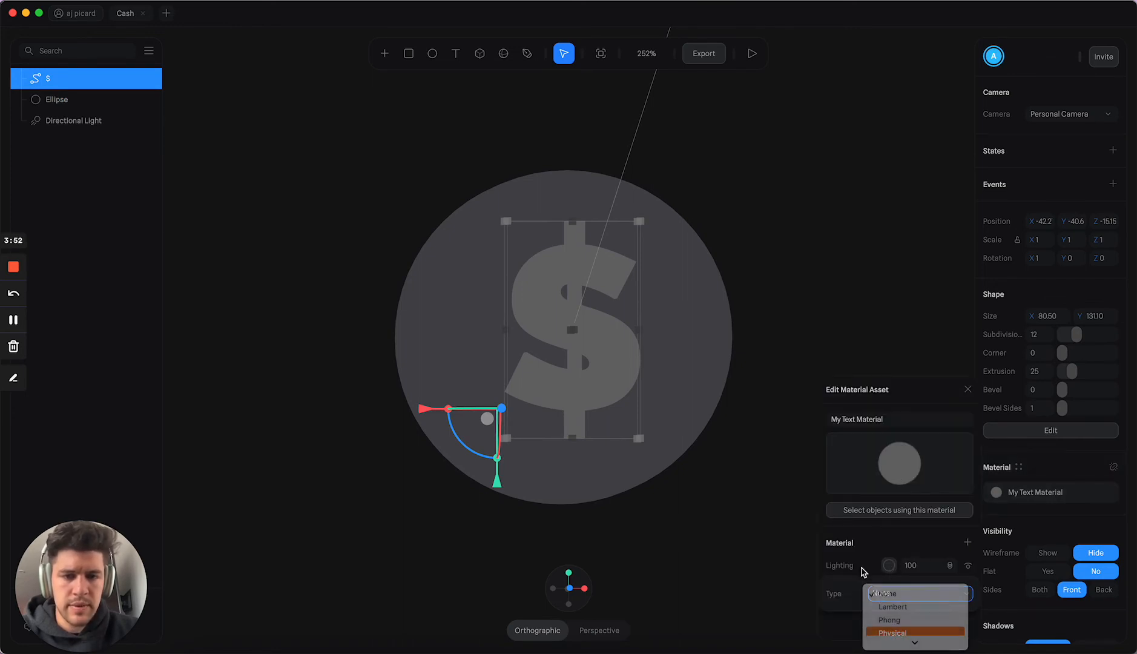
key("Return")
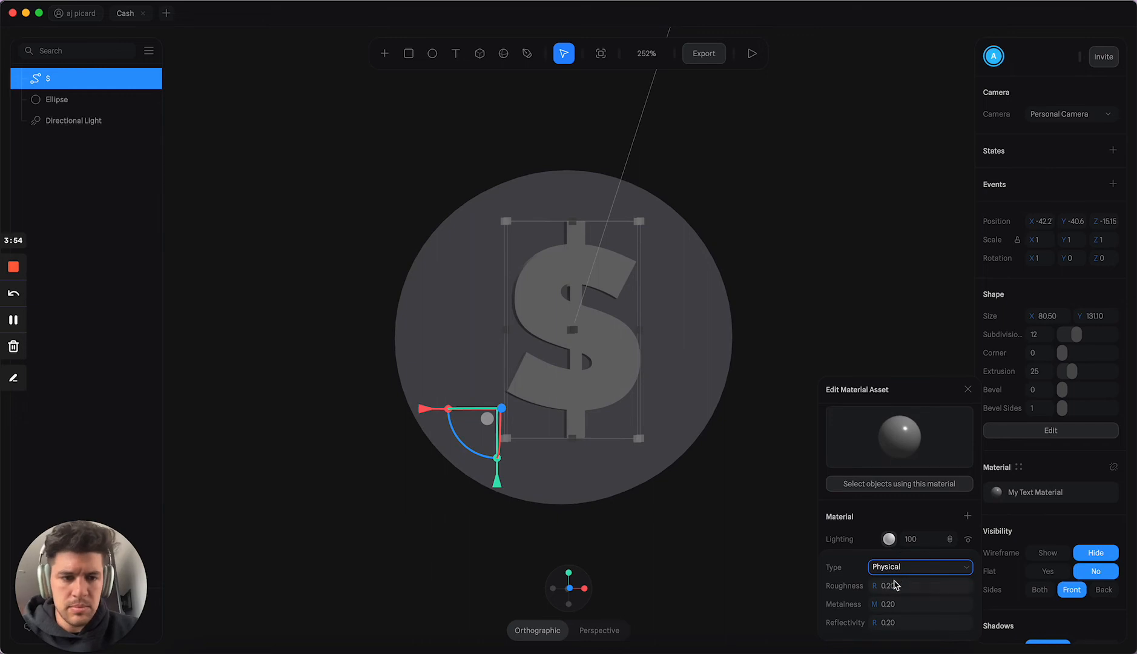
Step: Color the dollar sign's material green, about RGB(6, 153, 0), and close the material editor
left_click(890, 536)
left_click(890, 585)
scroll(891, 591, "down", 3)
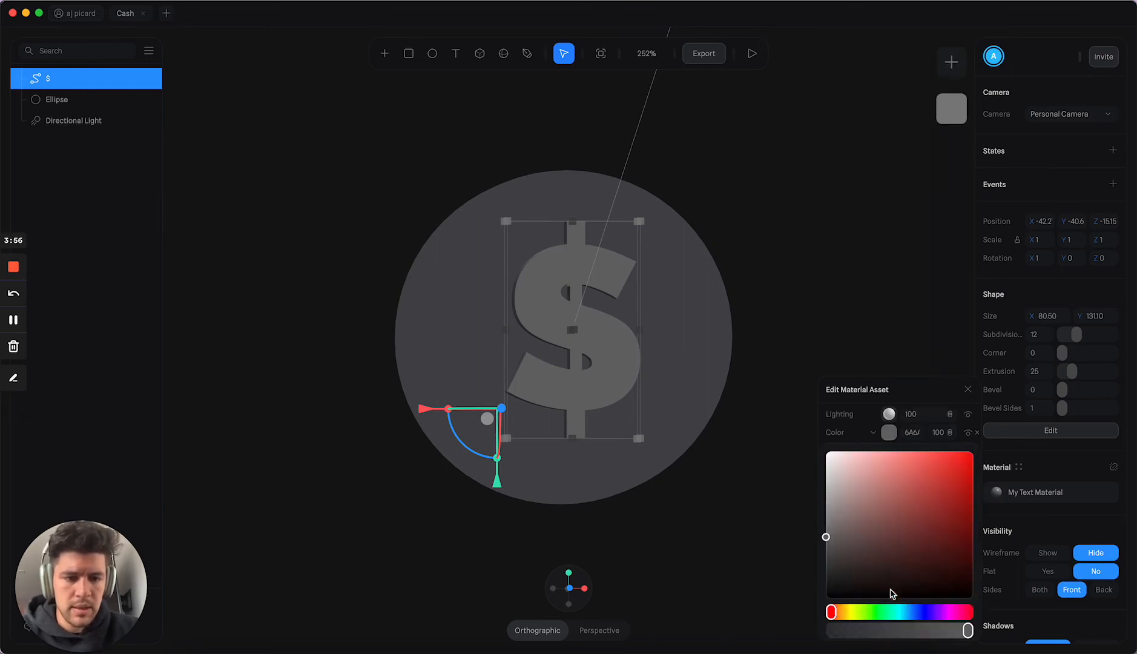
mouse_move(890, 590)
left_mouse_down()
mouse_move(929, 587)
mouse_move(876, 589)
left_mouse_up()
left_click(927, 467)
left_click(949, 479)
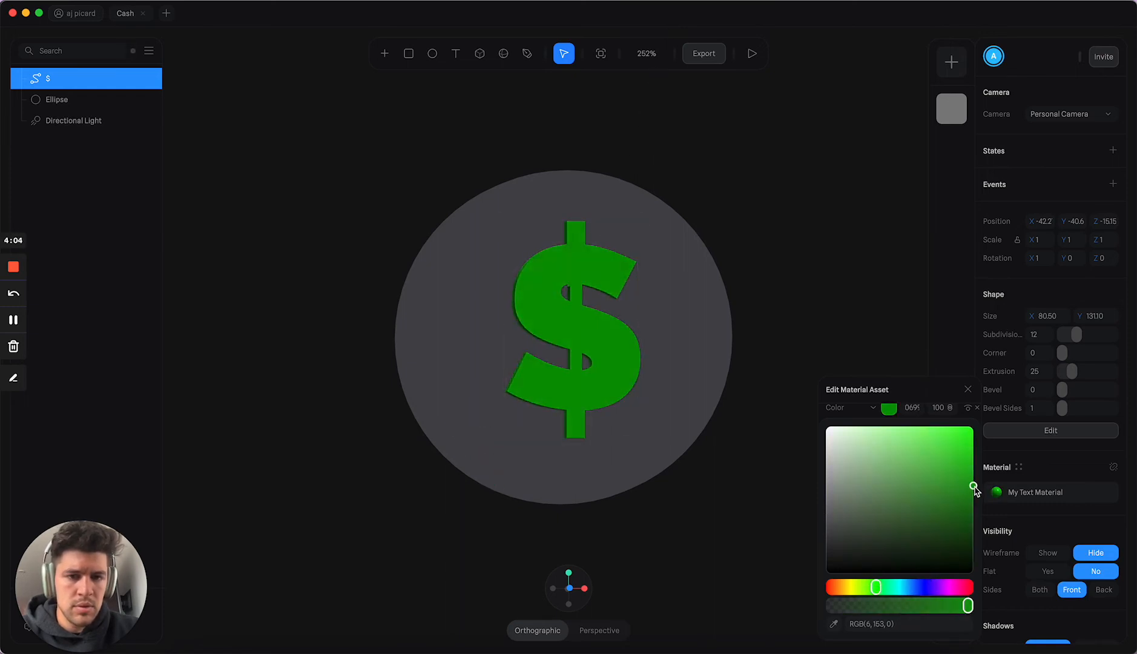
left_click_drag(974, 491, 974, 488)
mouse_move(799, 307)
left_mouse_down("alt")
mouse_move(735, 301)
mouse_move(749, 287)
mouse_move(809, 305)
mouse_move(797, 310)
left_mouse_up("alt")
left_click(799, 310)
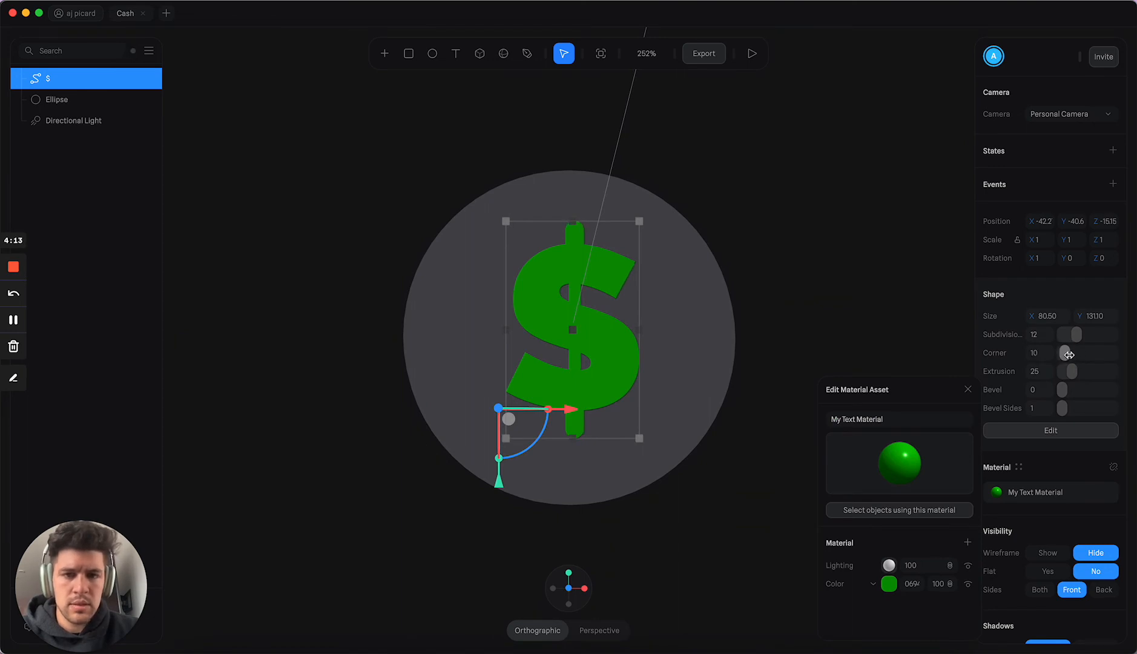
mouse_move(785, 215)
left_mouse_down("alt")
mouse_move(718, 224)
mouse_move(743, 234)
mouse_move(825, 212)
mouse_move(865, 233)
mouse_move(781, 233)
mouse_move(700, 185)
mouse_move(665, 204)
mouse_move(685, 223)
mouse_move(769, 236)
mouse_move(795, 220)
left_mouse_up("alt")
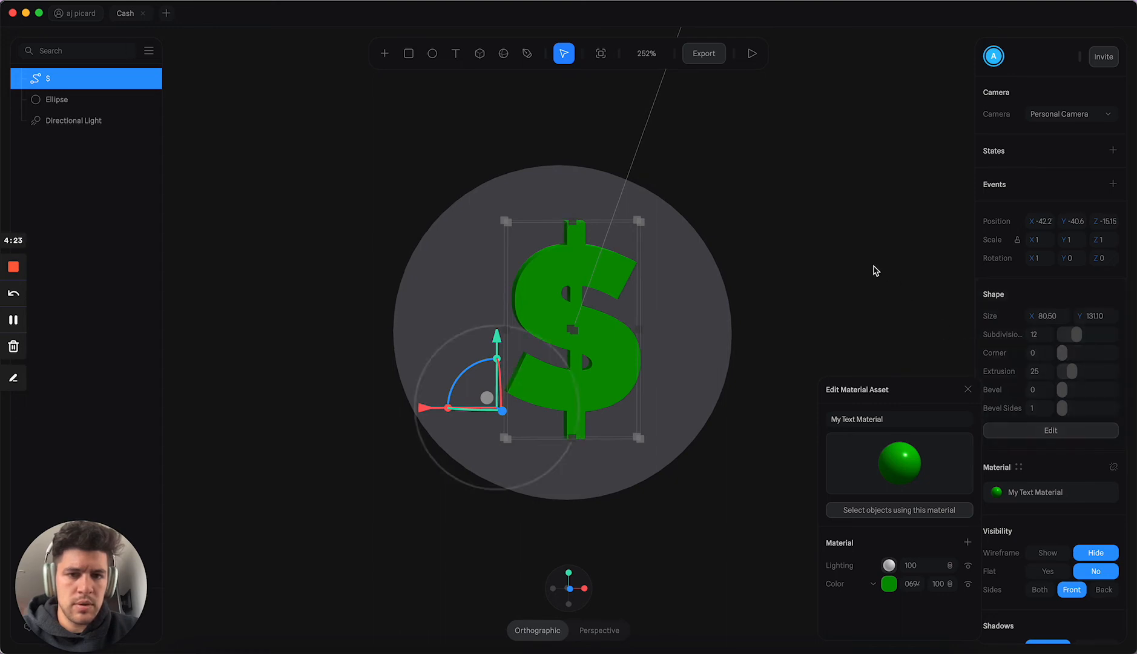
mouse_move(875, 270)
left_mouse_down("alt")
mouse_move(796, 259)
mouse_move(878, 270)
left_mouse_up("alt")
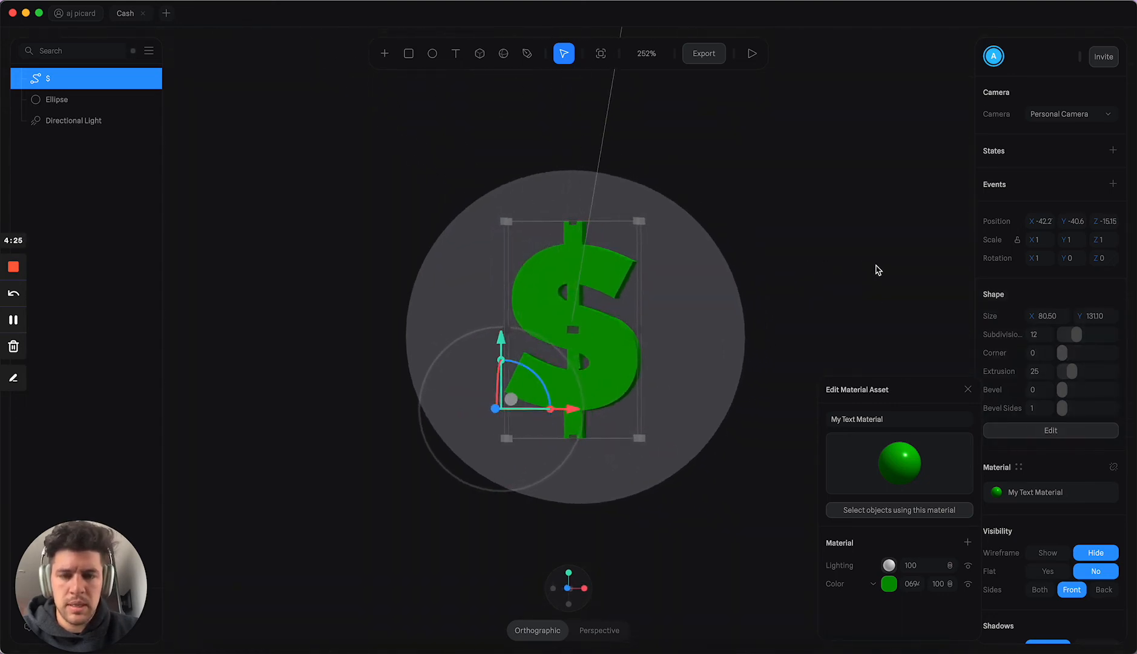
left_click(968, 389)
Step: Recolor the ellipse disc a dark muted green, about RGB(42, 74, 43), and deselect it
left_click_drag(893, 330, 979, 346, "alt")
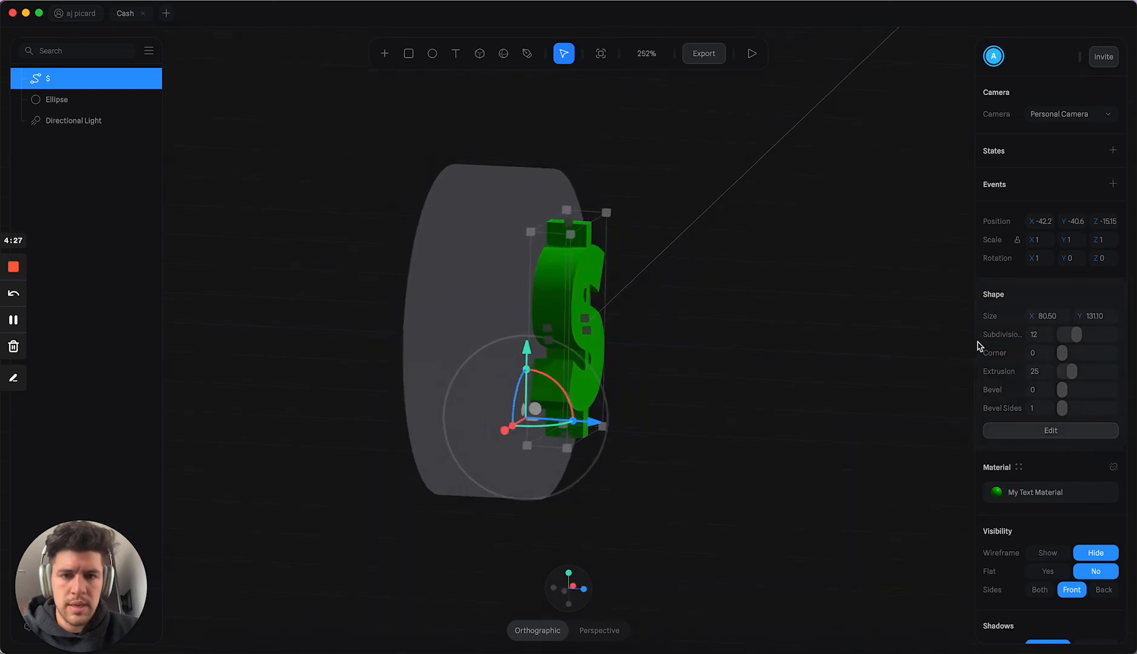
left_click(502, 301)
left_click_drag(789, 330, 705, 309, "alt")
scroll(1061, 512, "down", 2)
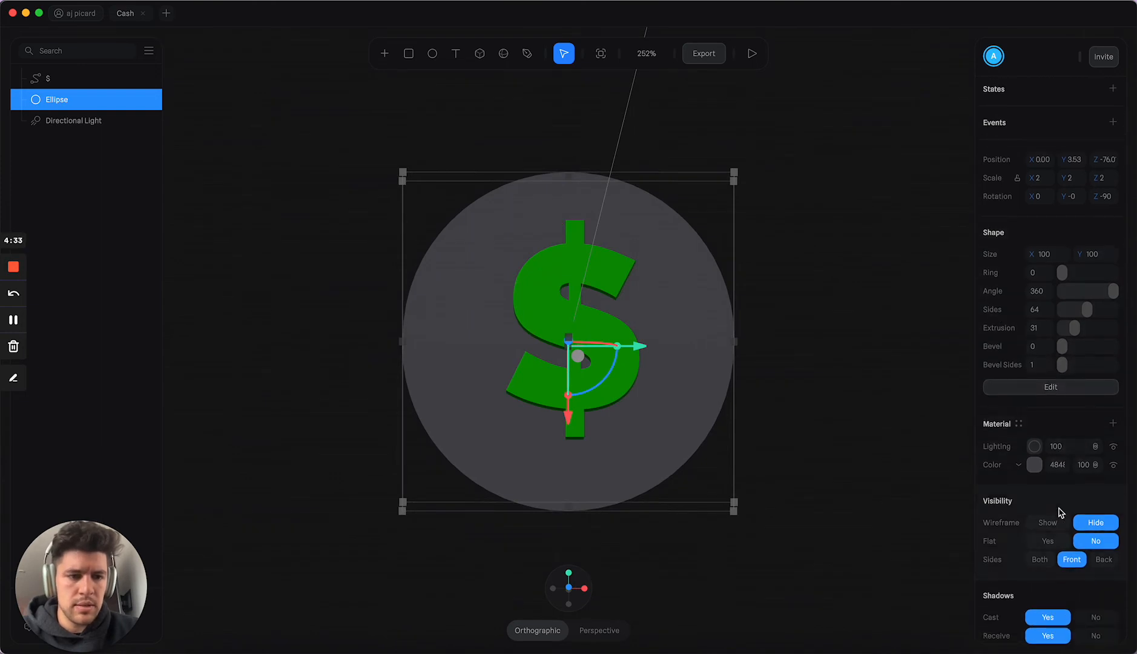
left_click(1034, 466)
left_click_drag(1012, 536, 1027, 537)
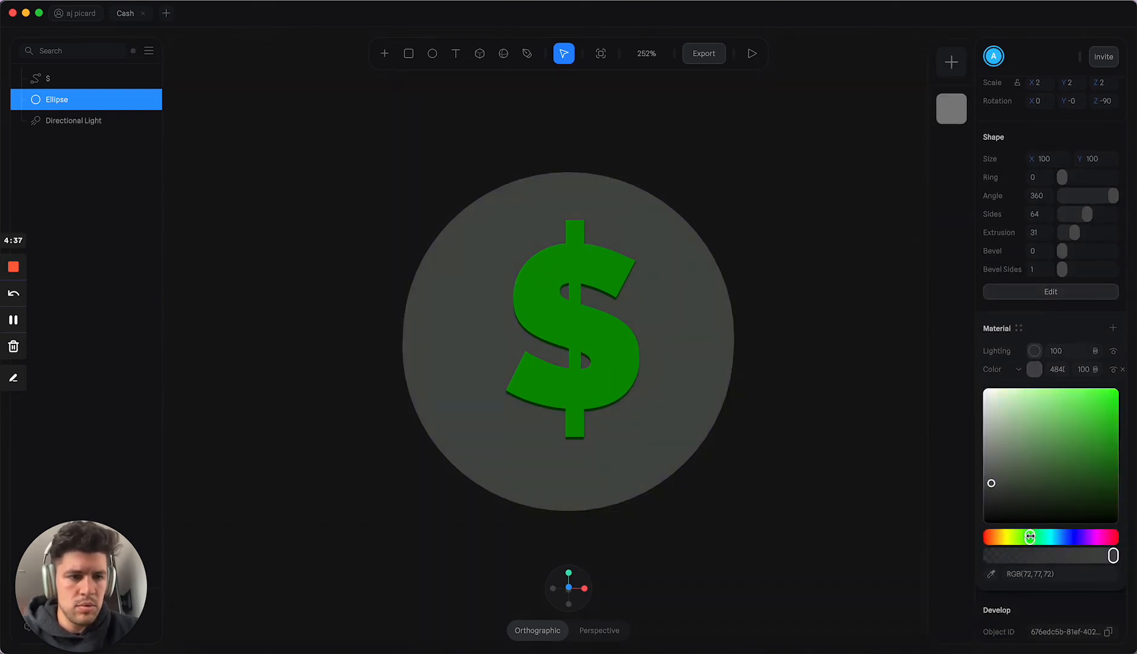
left_click_drag(1007, 483, 1025, 484)
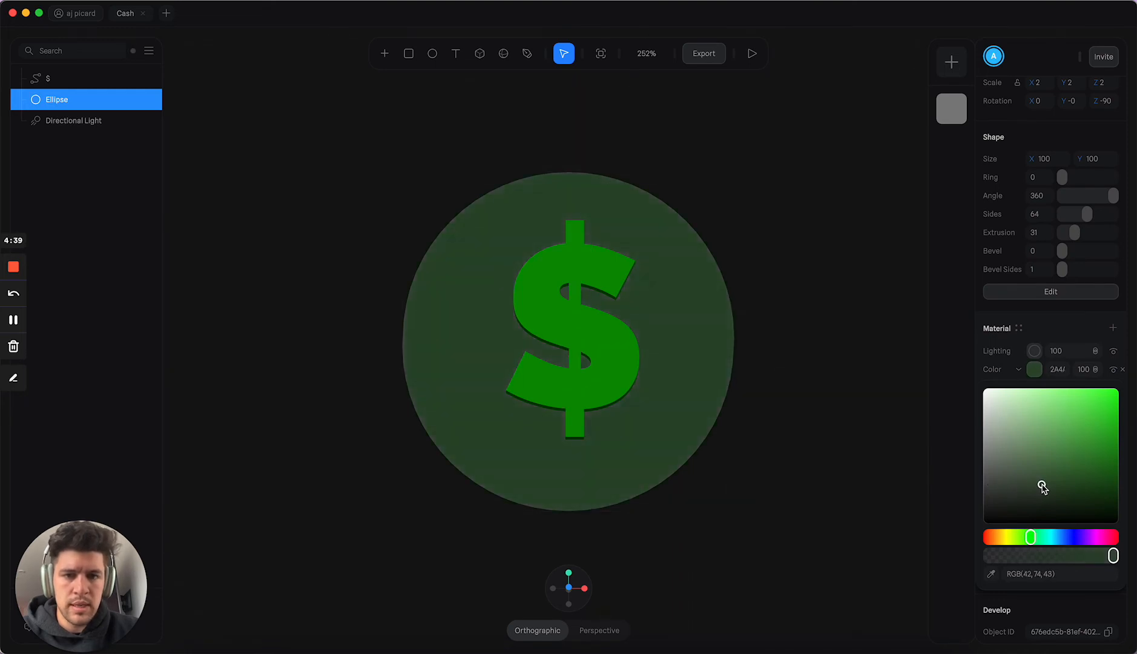
left_click(776, 390)
left_click_drag(777, 390, 830, 409, "alt")
Step: Reposition the dollar sign over the disc at about -43.6 on X, -43.8 on Y and -13.3 on Z, and deselect it
left_click(589, 331)
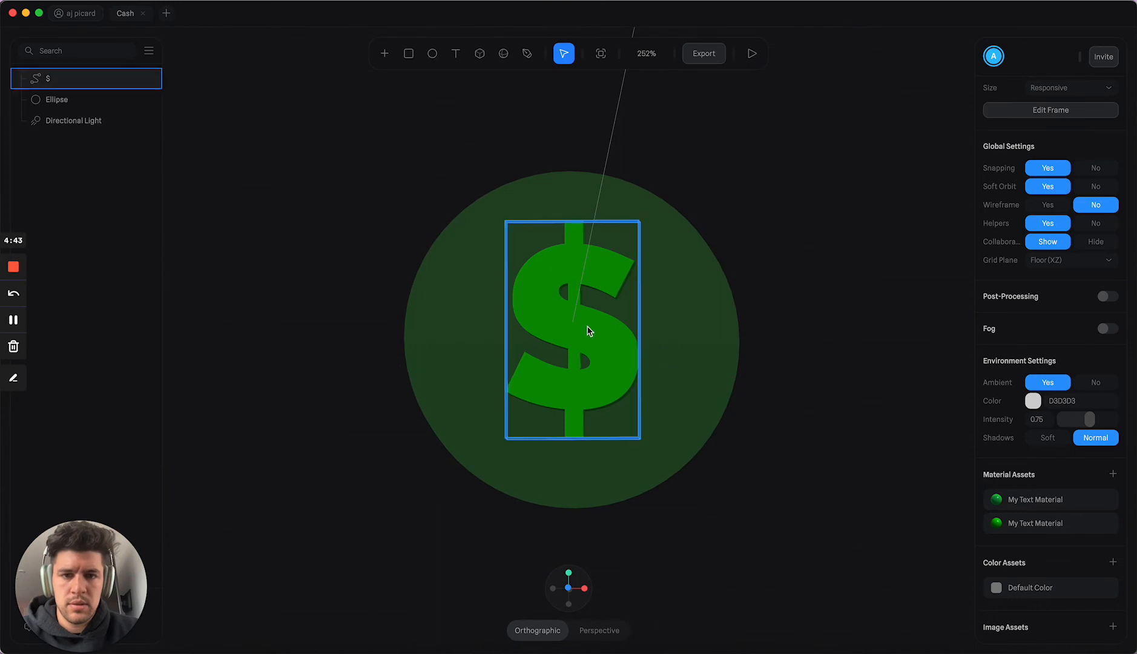
left_click(825, 336)
left_click(604, 349)
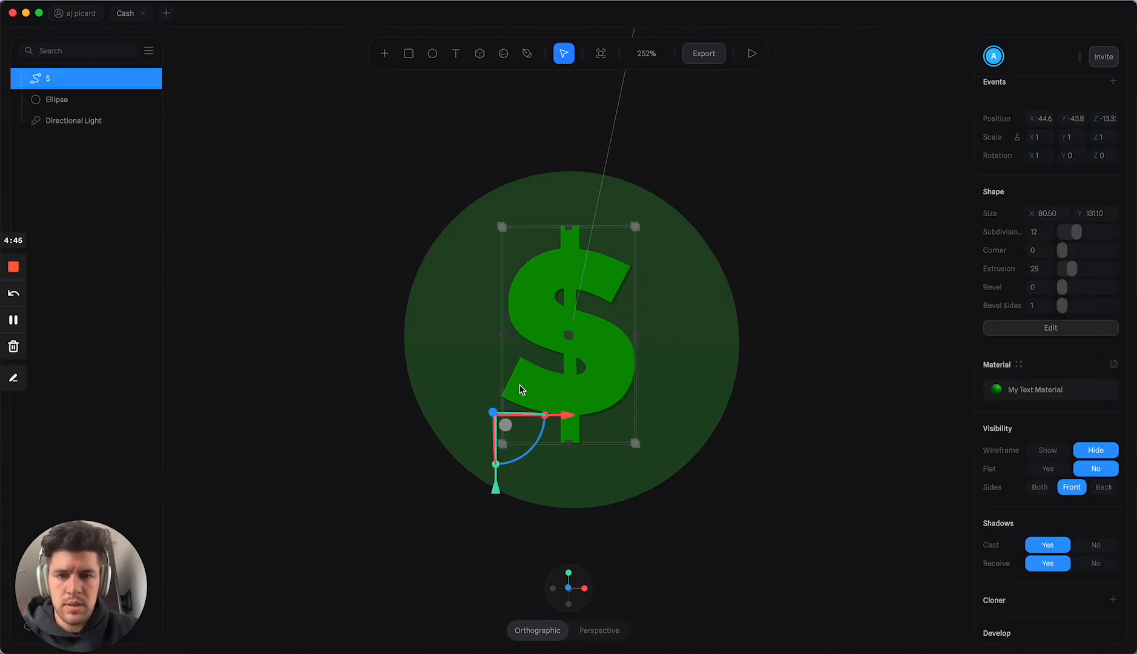
left_click_drag(561, 420, 564, 422)
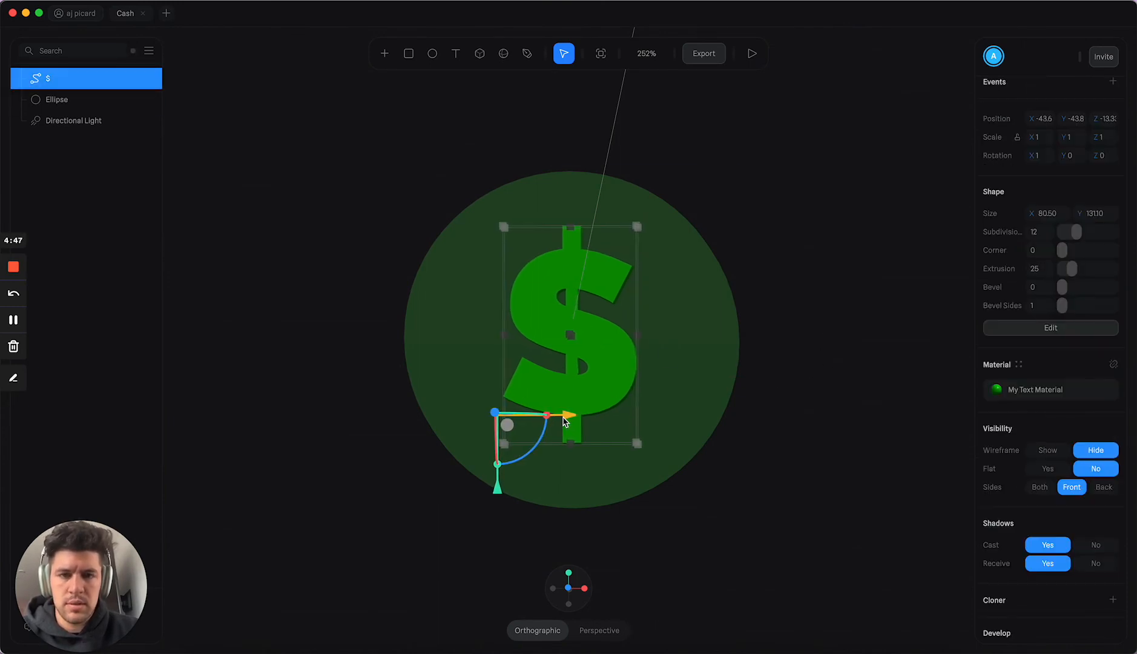
left_click(868, 326)
Step: Set the lighting type of the ellipse's material to Physical
left_click_drag(817, 330, 874, 338, "alt")
left_click(449, 307)
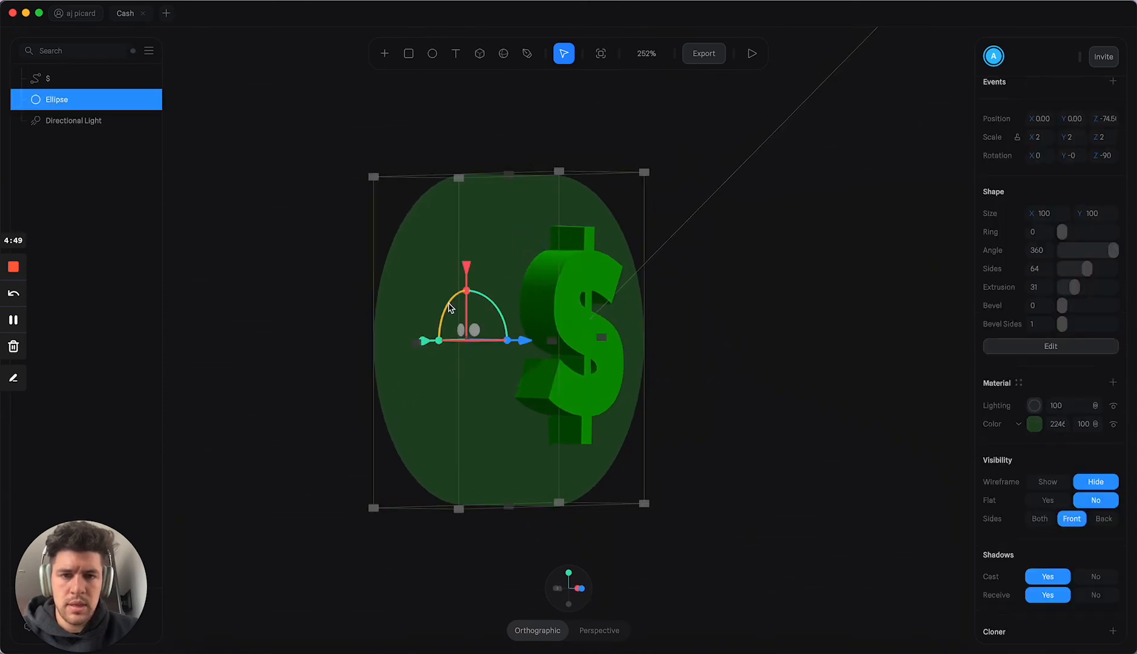
left_click(1037, 434)
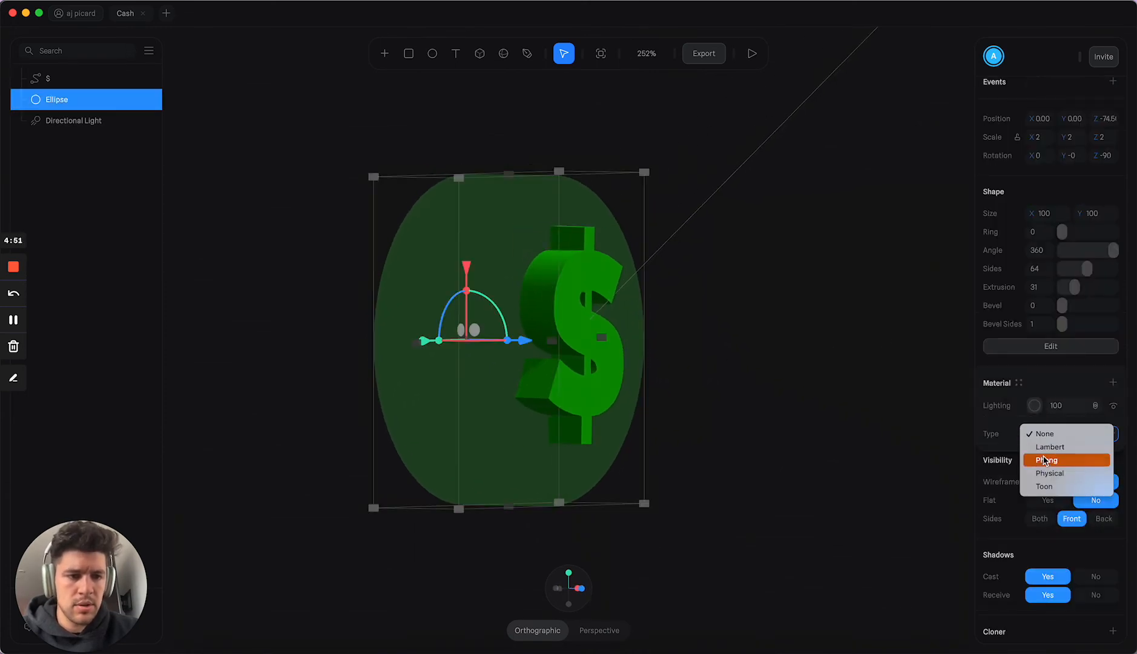
left_click(1043, 472)
left_click(821, 385)
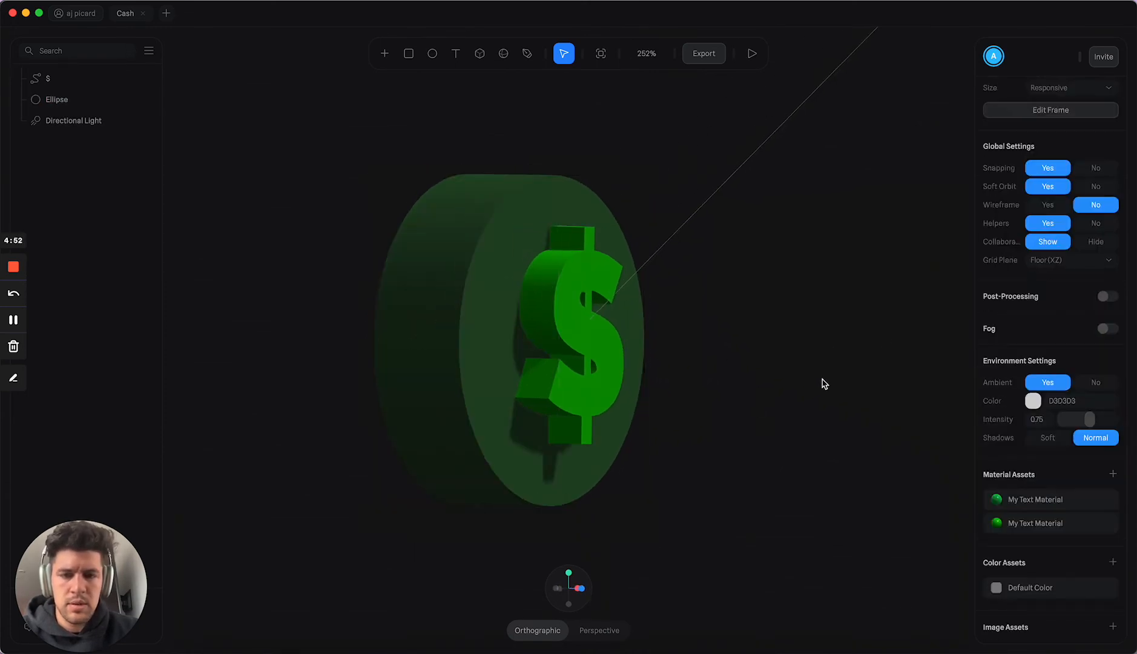
mouse_move(821, 385)
left_mouse_down("alt")
mouse_move(688, 380)
mouse_move(805, 385)
left_mouse_up("alt")
Step: Move the dollar sign slightly outward from the coin's face along Z and deselect it
left_click(619, 360)
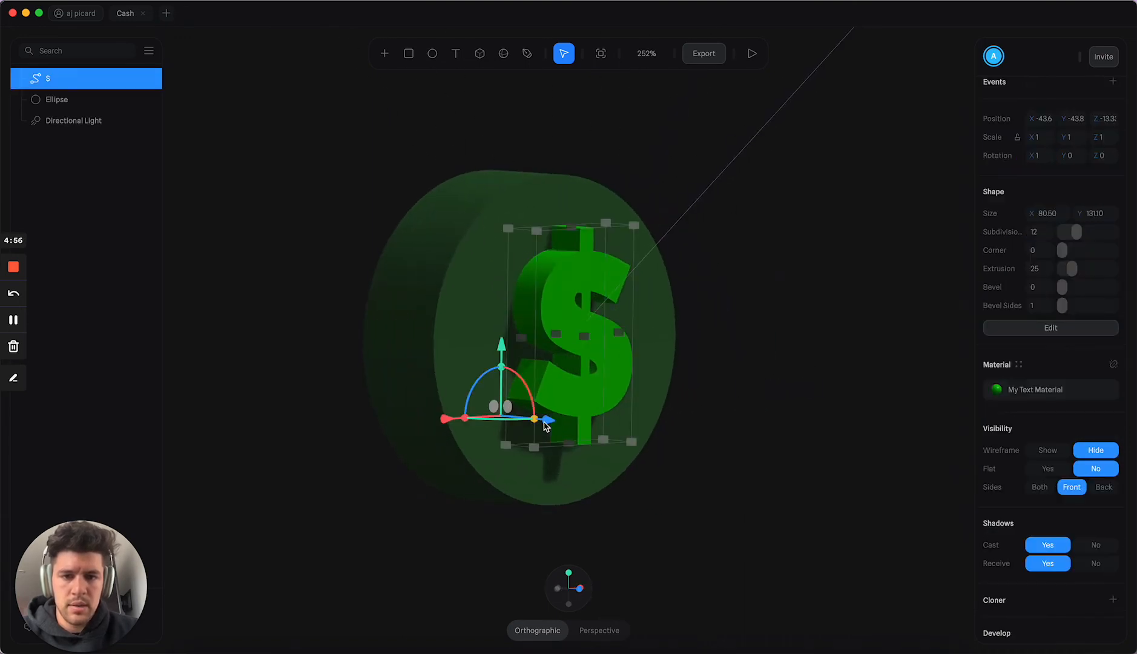
left_click(794, 375)
left_click_drag(795, 375, 747, 369, "alt")
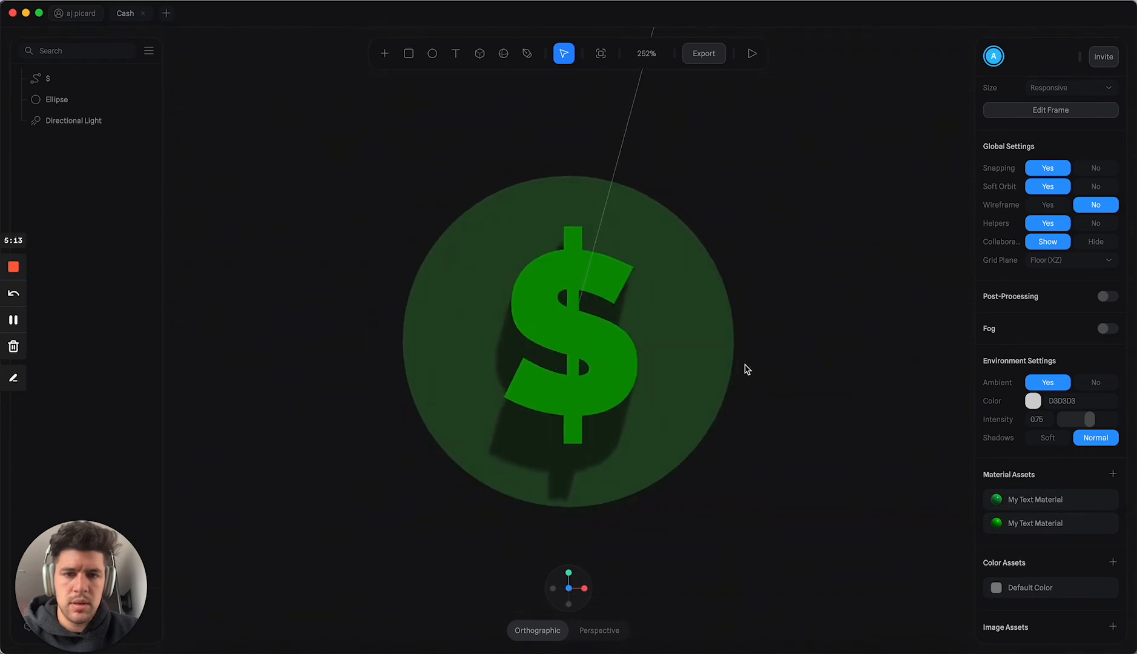
Step: Add a new material layer to the ellipse and change its type to Fresnel
left_click(718, 333)
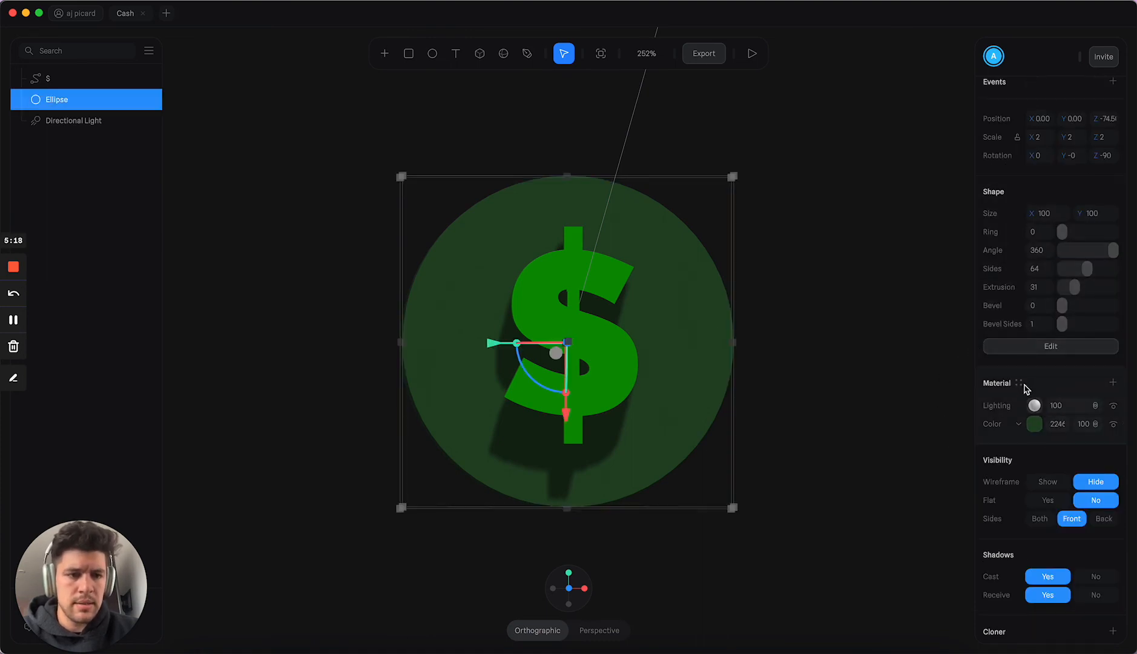
left_click(1113, 382)
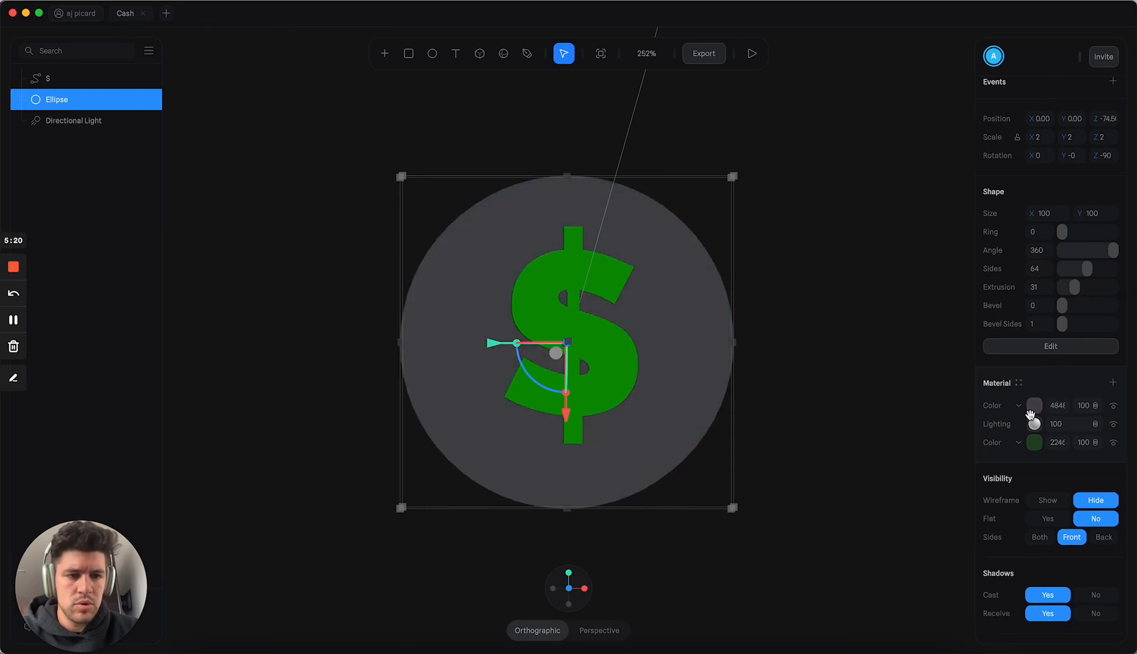
left_click(1019, 407)
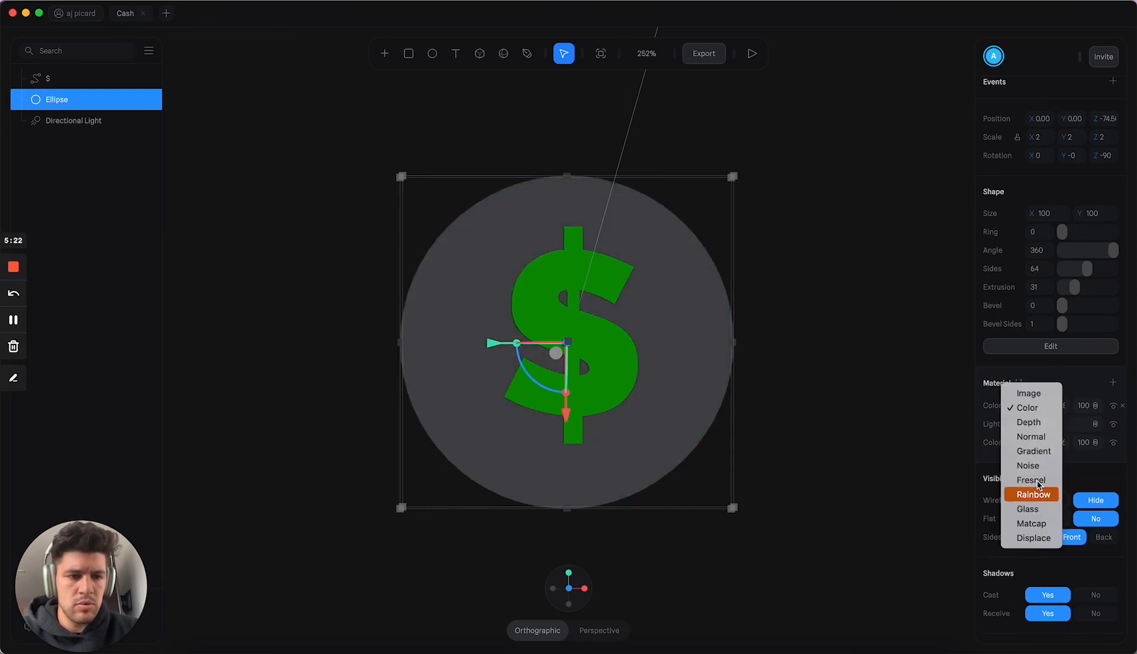
left_click(1031, 480)
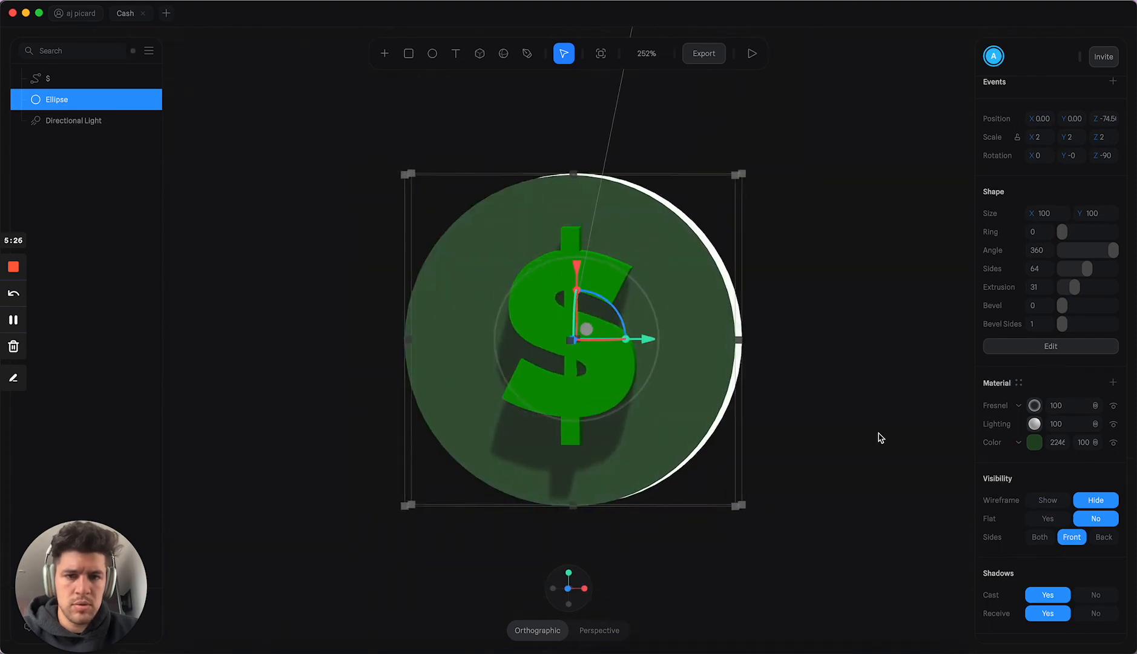
Step: Try the Overlay, Screen and Multiply blend modes on the ellipse's Fresnel layer
left_click(1097, 405)
left_click(1101, 448)
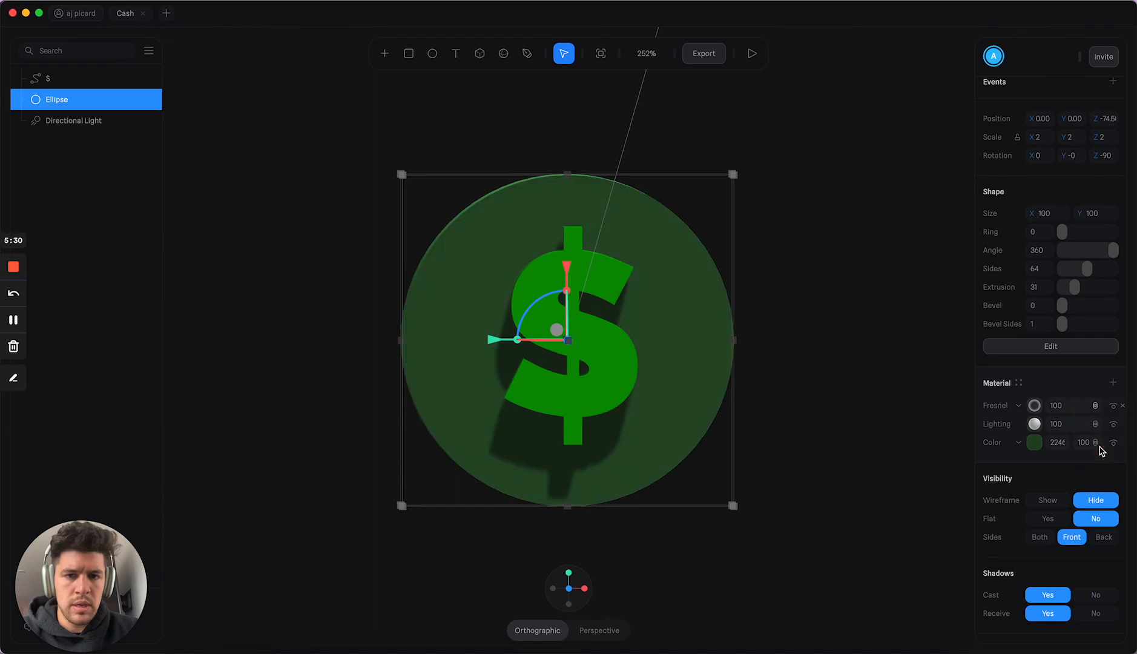
left_click(1093, 407)
left_click(1099, 394)
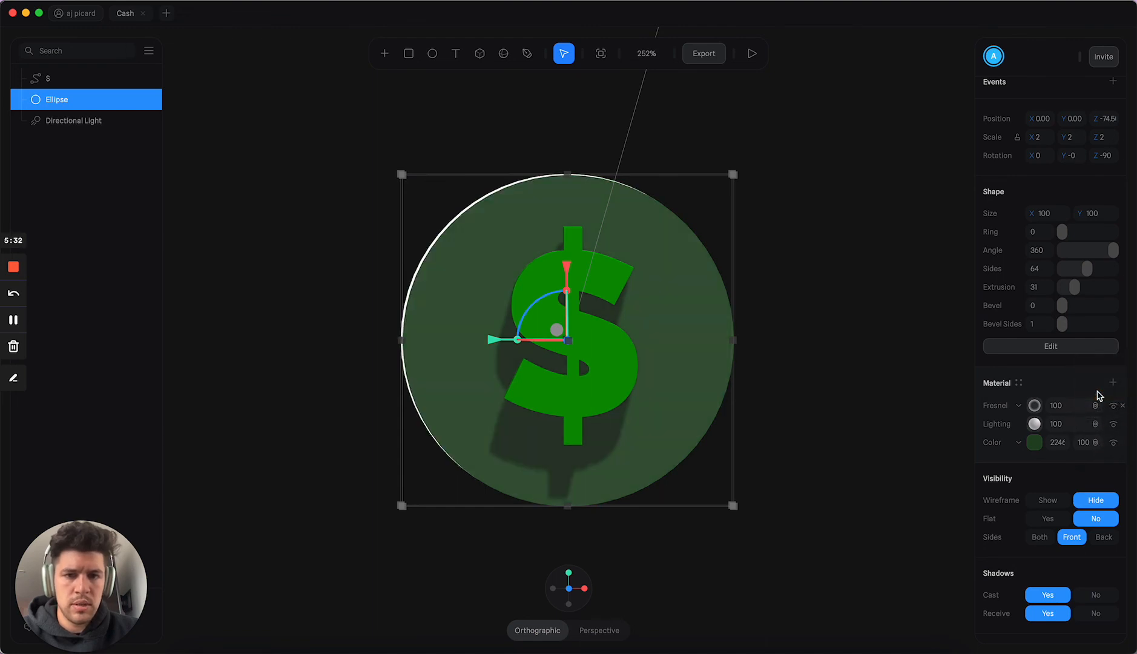
left_click(948, 413)
mouse_move(834, 364)
left_mouse_down()
mouse_move(883, 358)
mouse_move(819, 360)
mouse_move(888, 384)
mouse_move(832, 351)
mouse_move(787, 356)
mouse_move(858, 368)
mouse_move(842, 364)
left_mouse_up()
left_click(737, 356)
left_click(737, 356)
left_click(1096, 406)
left_click(1095, 392)
Step: Set the blend mode of the ellipse's Fresnel layer to Overlay
left_click(1094, 406)
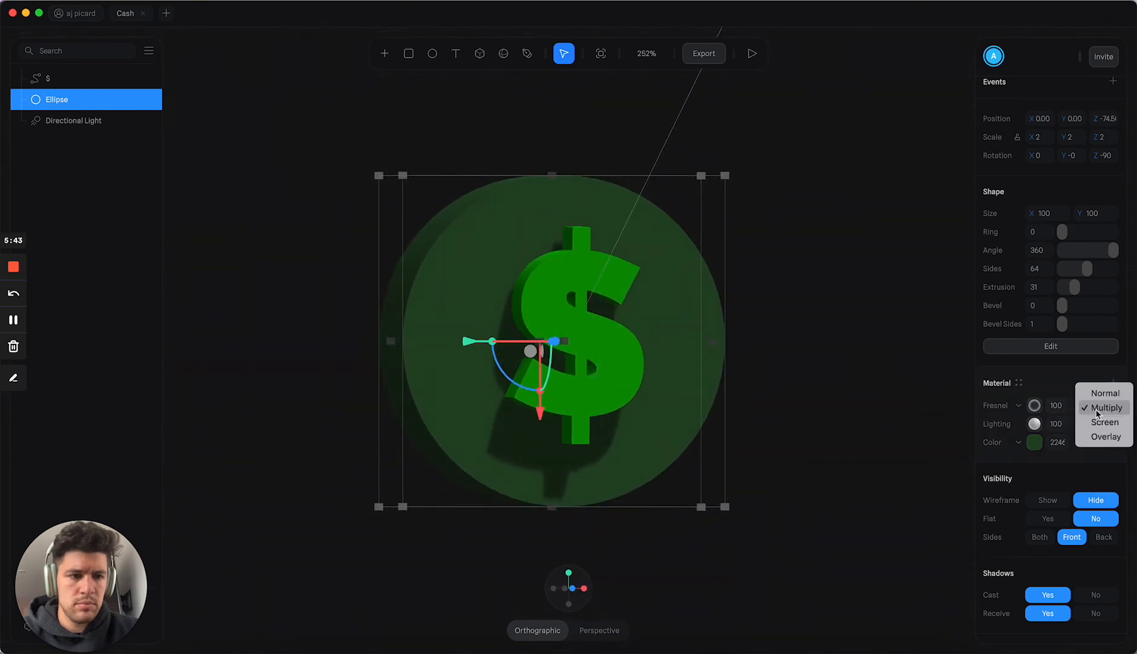
left_click(1095, 436)
mouse_move(874, 410)
left_mouse_down()
mouse_move(817, 404)
mouse_move(860, 412)
left_mouse_up()
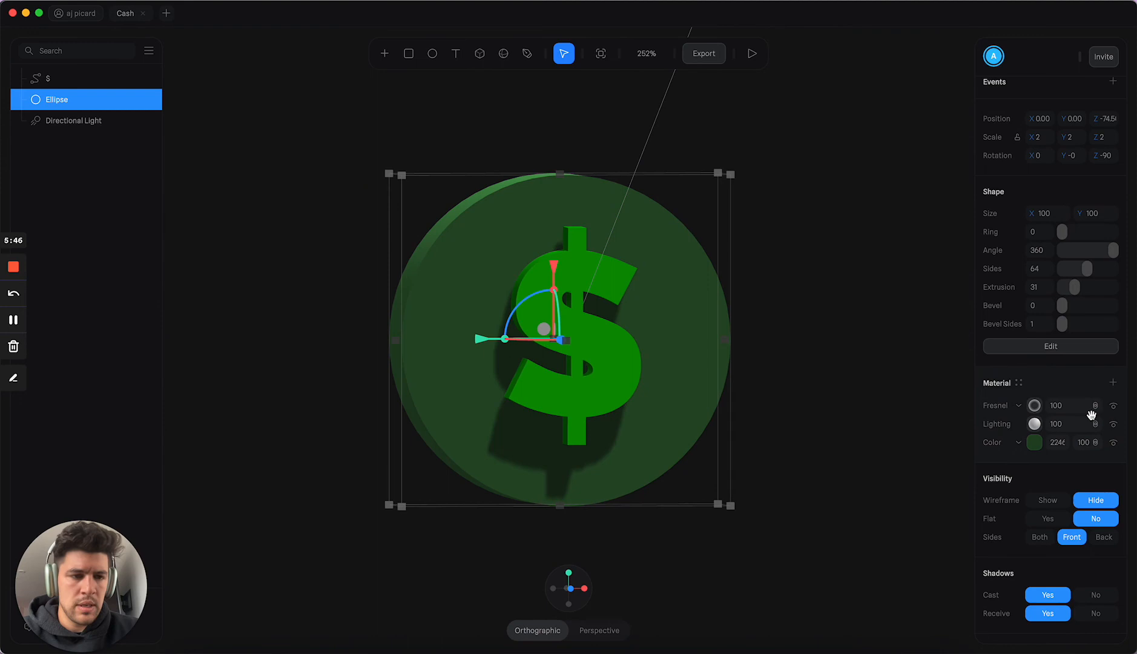
Step: Set the Fresnel layer's color to light green BAF6A8 and deselect the ellipse
left_click(1035, 407)
left_click(1032, 434)
left_click(1023, 601)
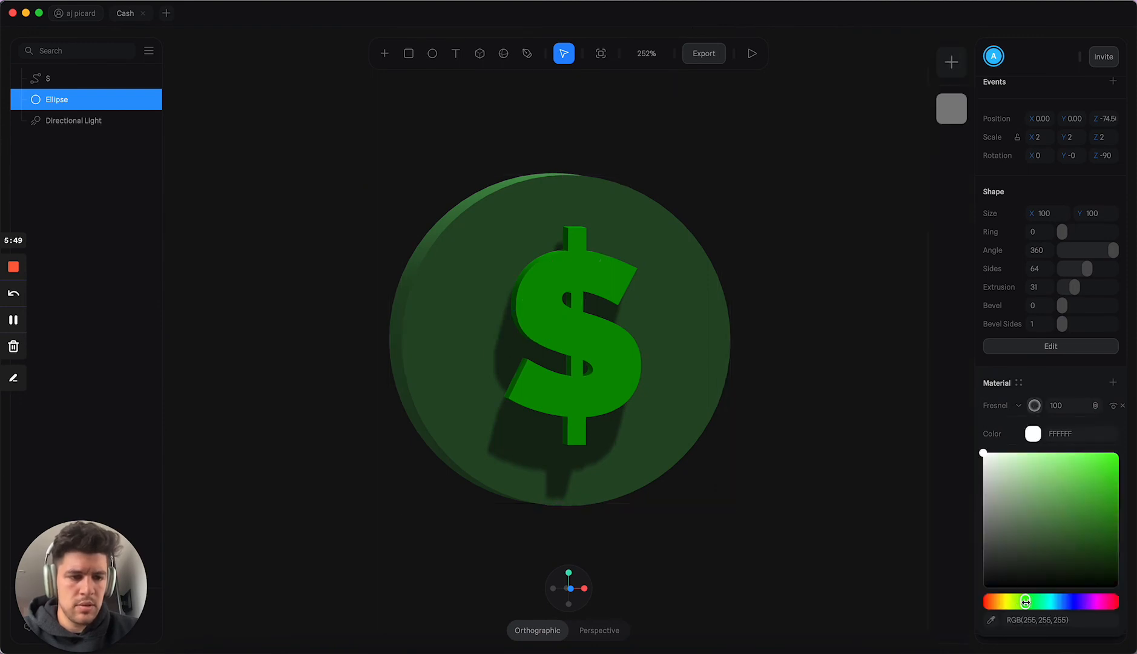
left_click_drag(1032, 521, 1028, 460)
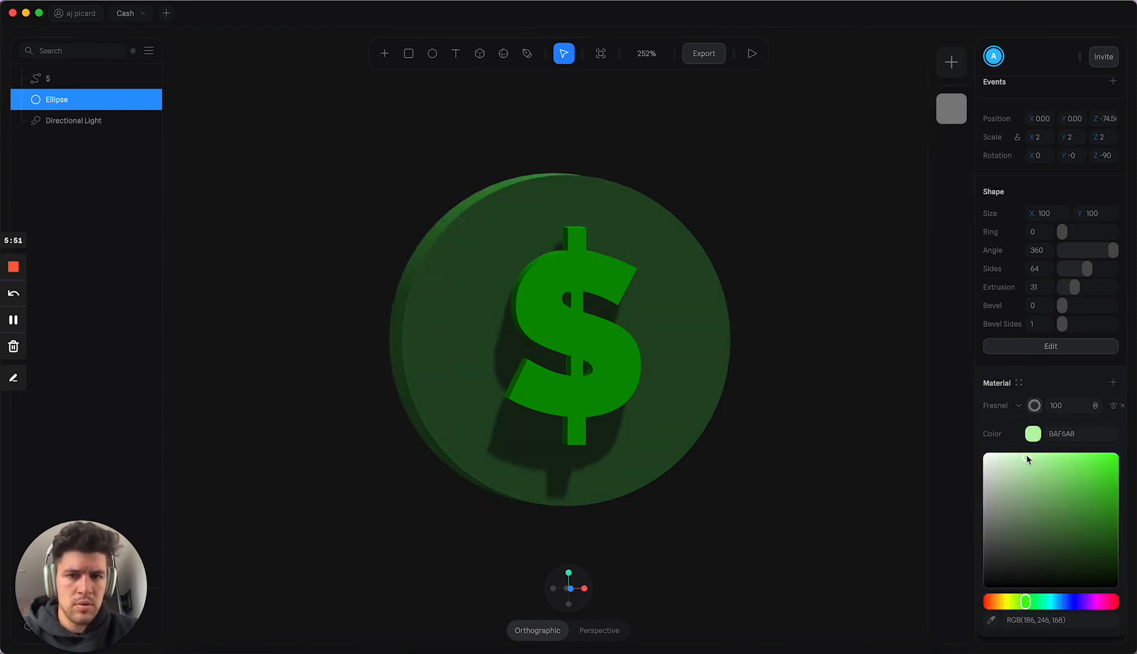
left_click(889, 373)
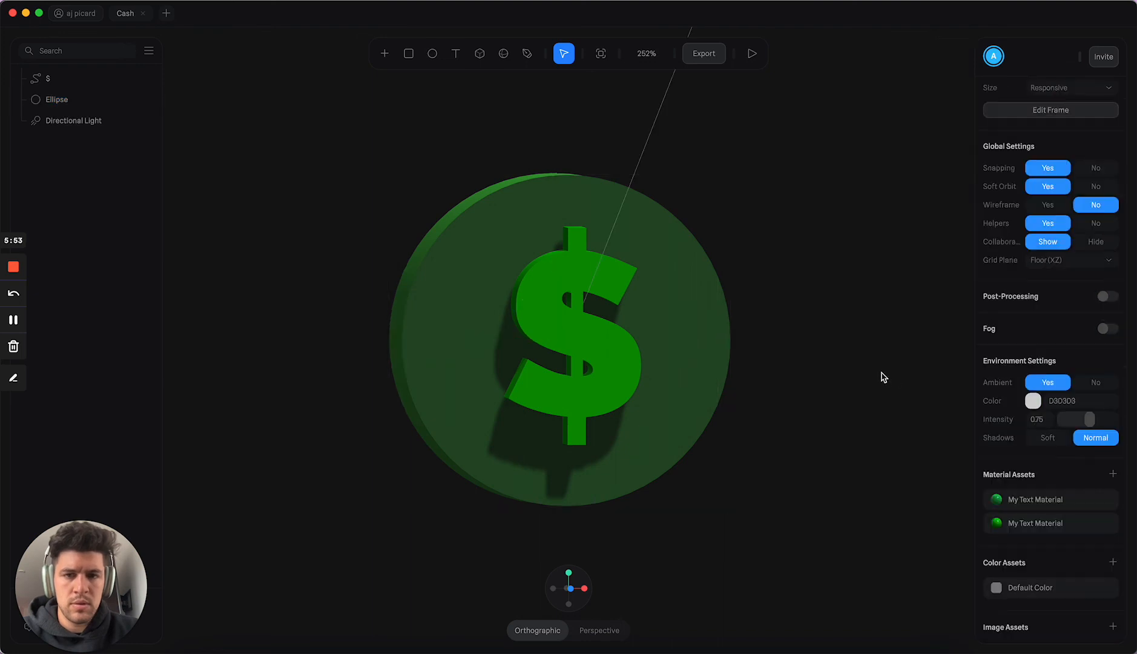
mouse_move(882, 374)
left_mouse_down("alt")
mouse_move(854, 359)
mouse_move(834, 367)
mouse_move(859, 386)
mouse_move(898, 375)
mouse_move(862, 373)
mouse_move(874, 376)
left_mouse_up("alt")
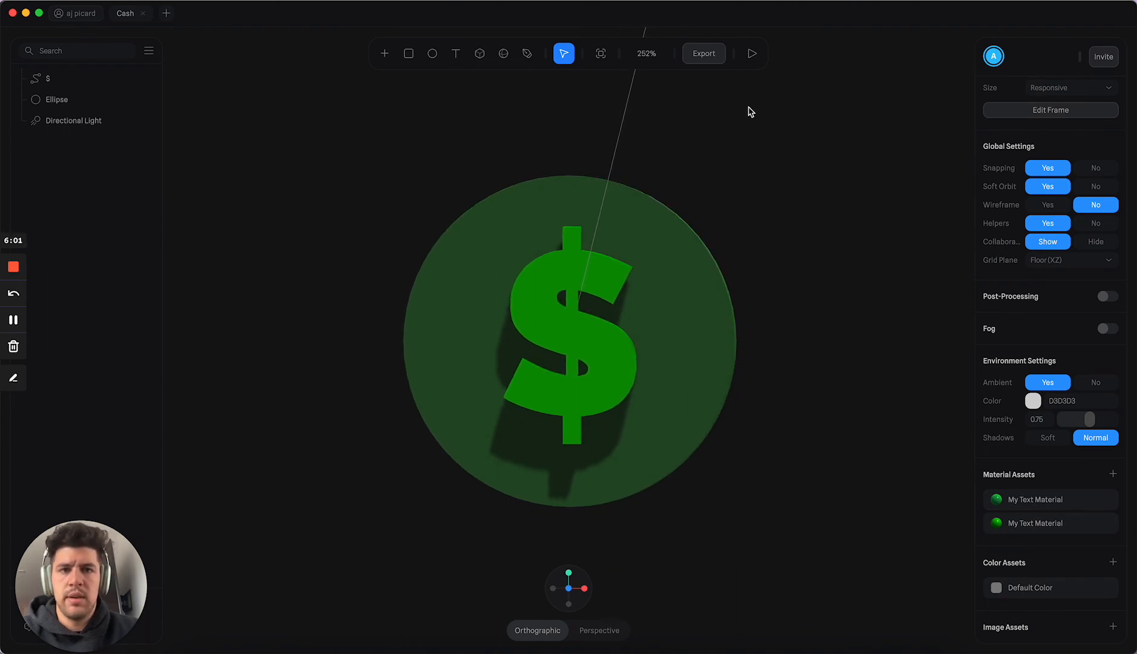
Step: Export the coin scene as a PNG image named CashSymbol.png to the Downloads folder
left_click(704, 54)
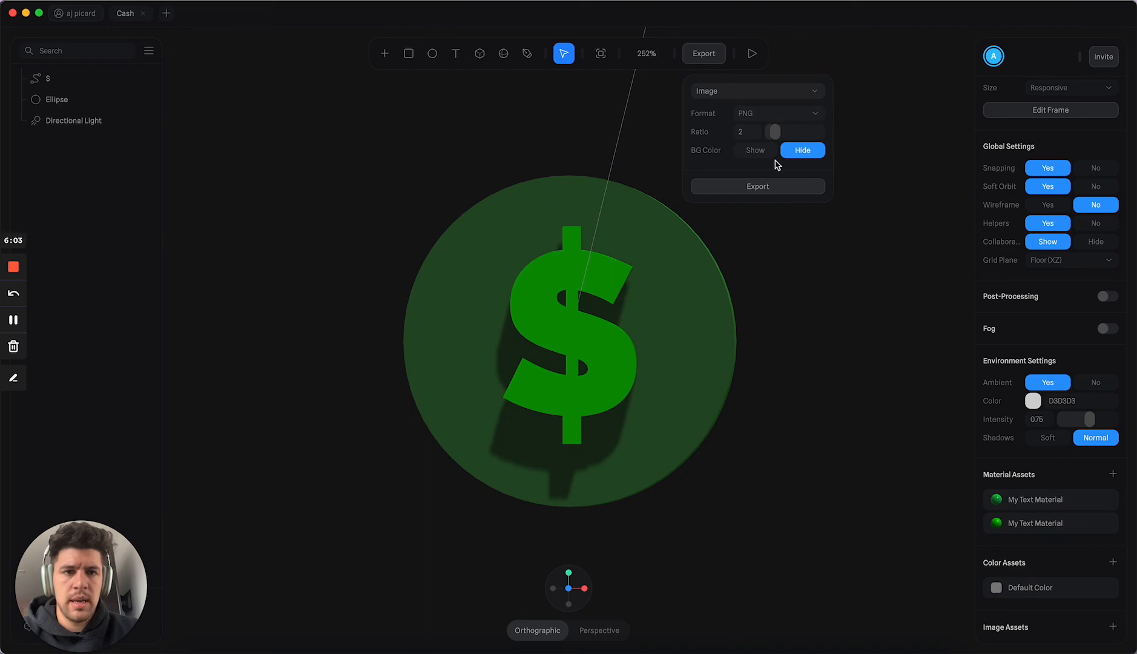
left_click(771, 192)
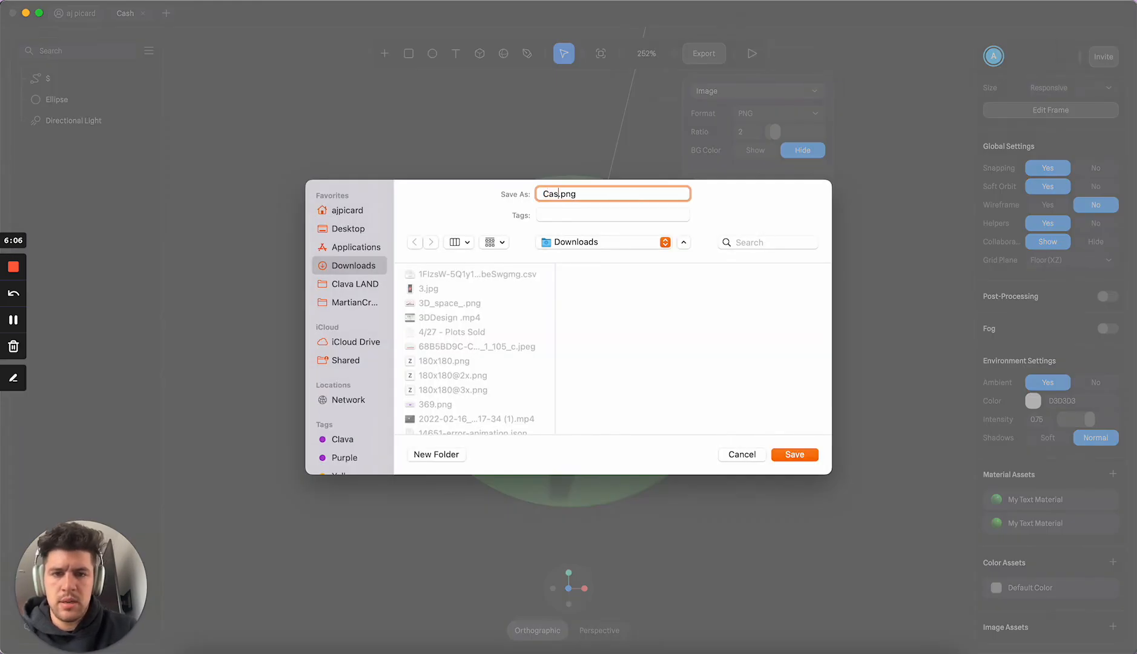
key("Return")
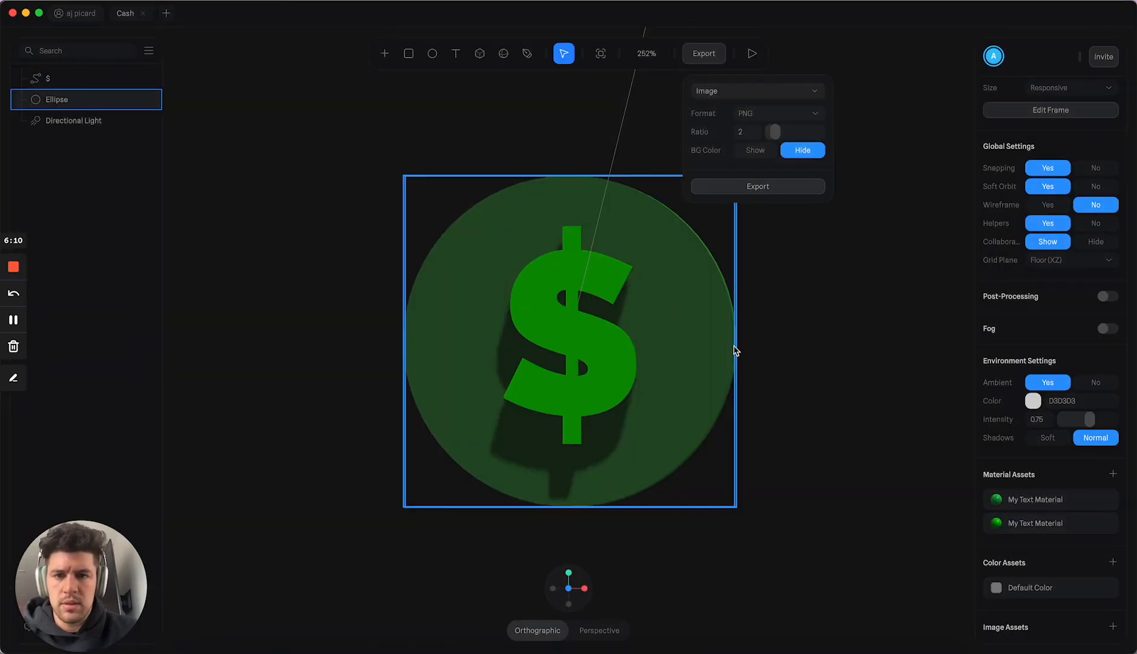
Step: Switch to Finder, open CashSymbol.png from Downloads to check the exported render, and close the preview and folder window
left_click(199, 649)
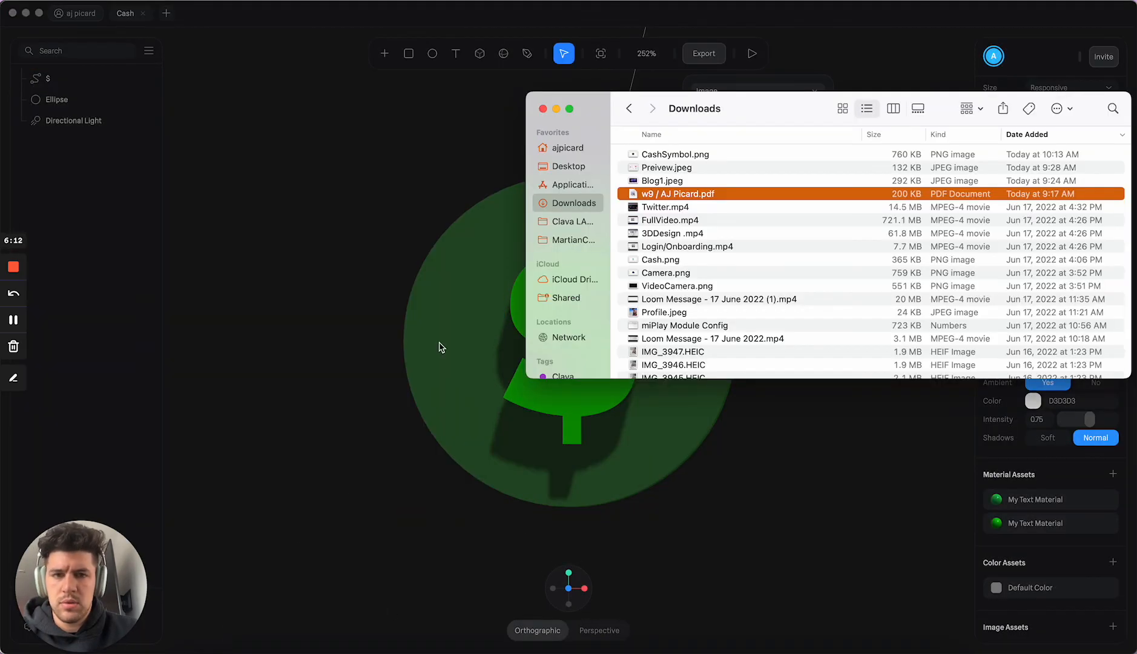
double_click(672, 155)
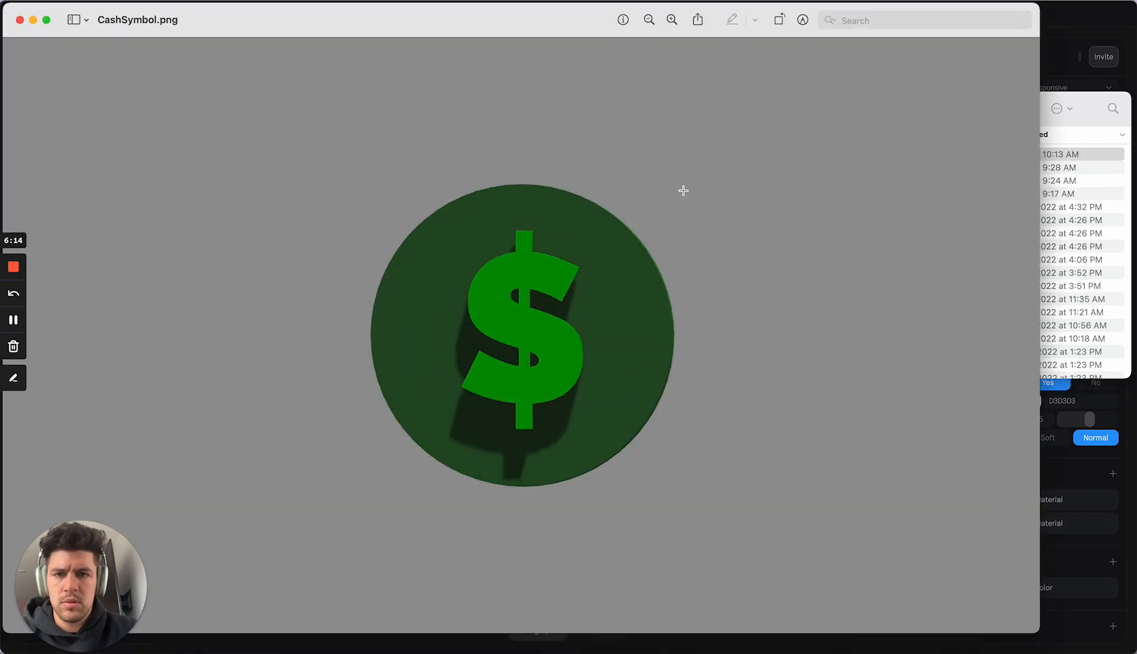
left_click(20, 19)
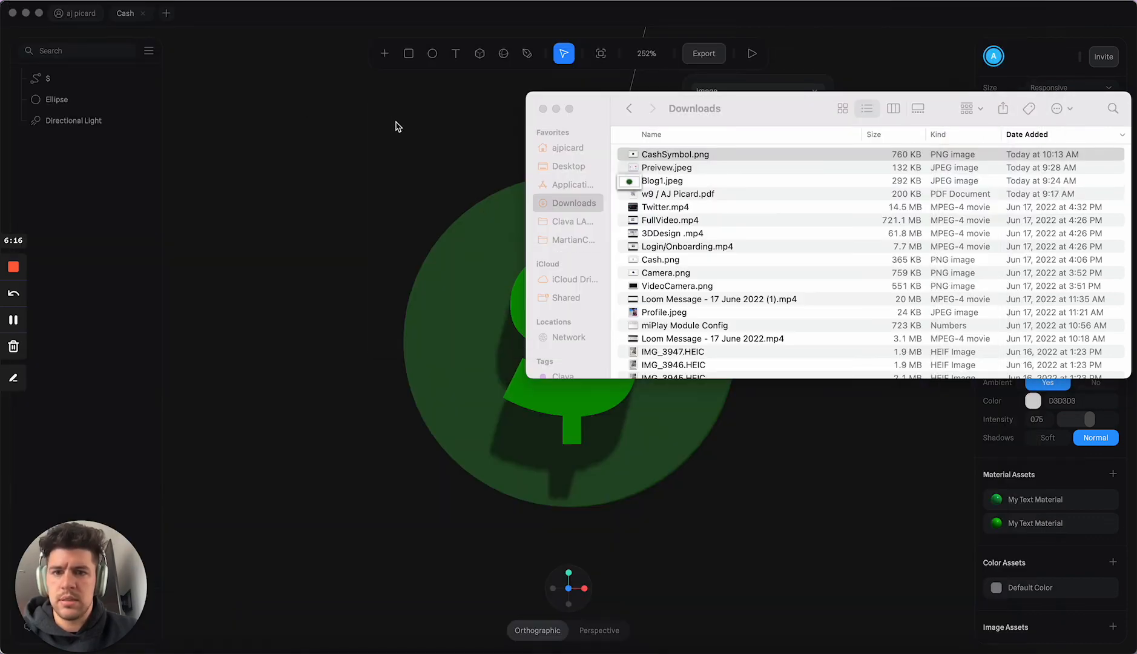
left_click(563, 114)
left_click(539, 107)
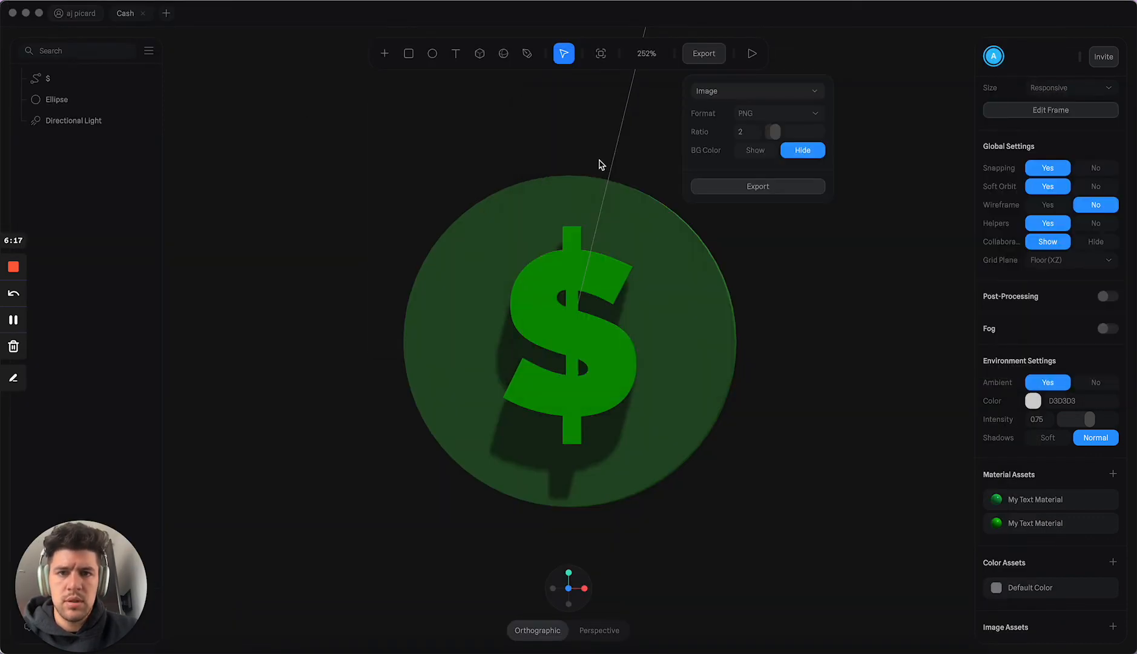
Step: Change the export type to Public URL, copy the scene's public link to the clipboard, and close the export options
left_click(728, 92)
left_click(723, 116)
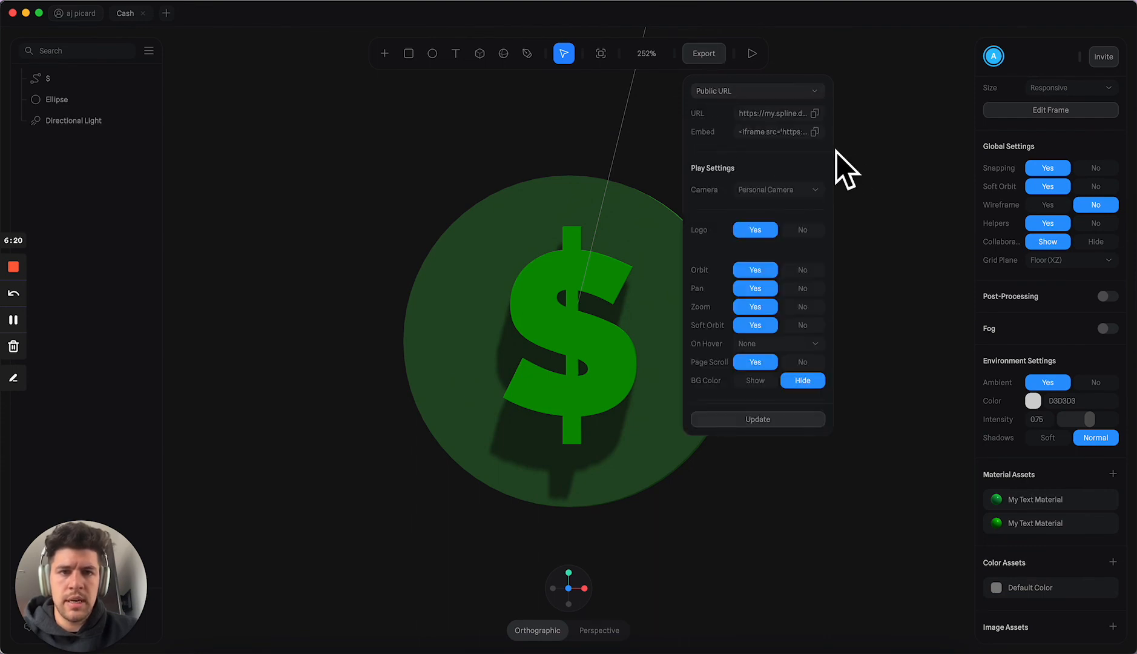
left_click(635, 134)
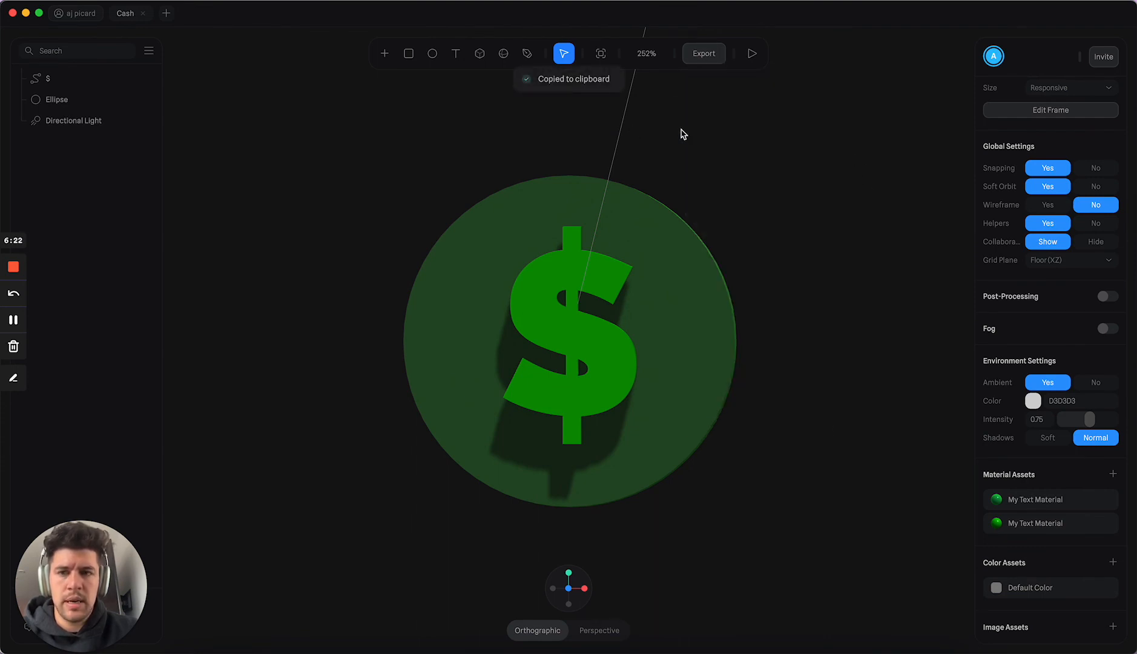
left_click_drag(316, 198, 318, 197, "alt")
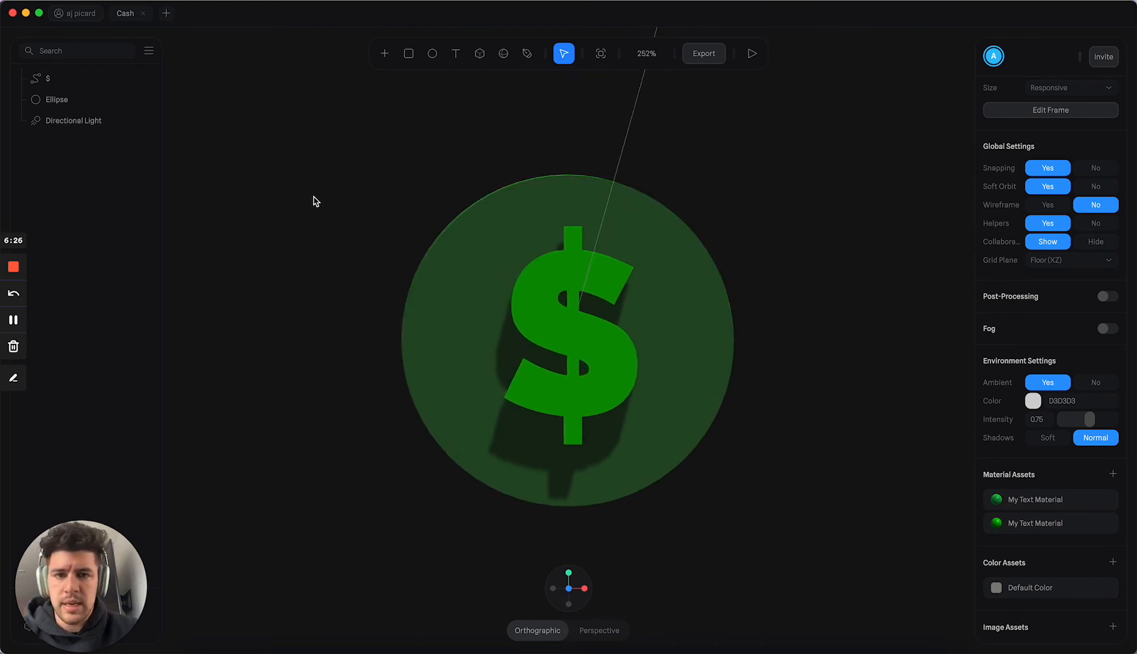